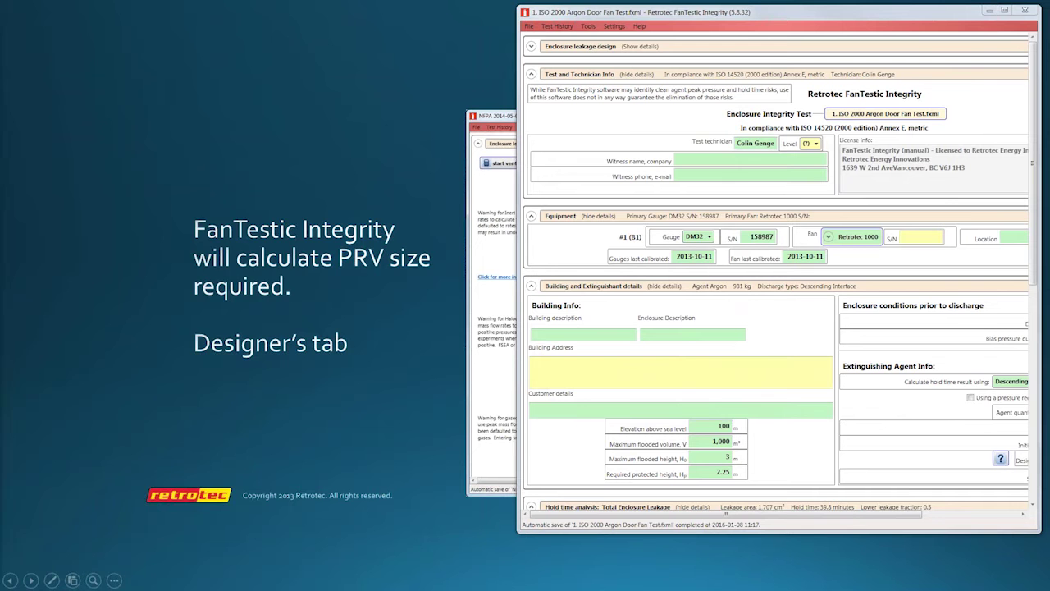
# Step: Show the spreadsheet beside FanTestic Integrity and collapse the Test and Technician Info, Equipment, Building and Extinguishant, and Hold time analysis sections
pyautogui.moveTo(129, 10)
pyautogui.mouseDown()
pyautogui.moveTo(177, 10)
pyautogui.moveTo(144, 10)
pyautogui.mouseUp()
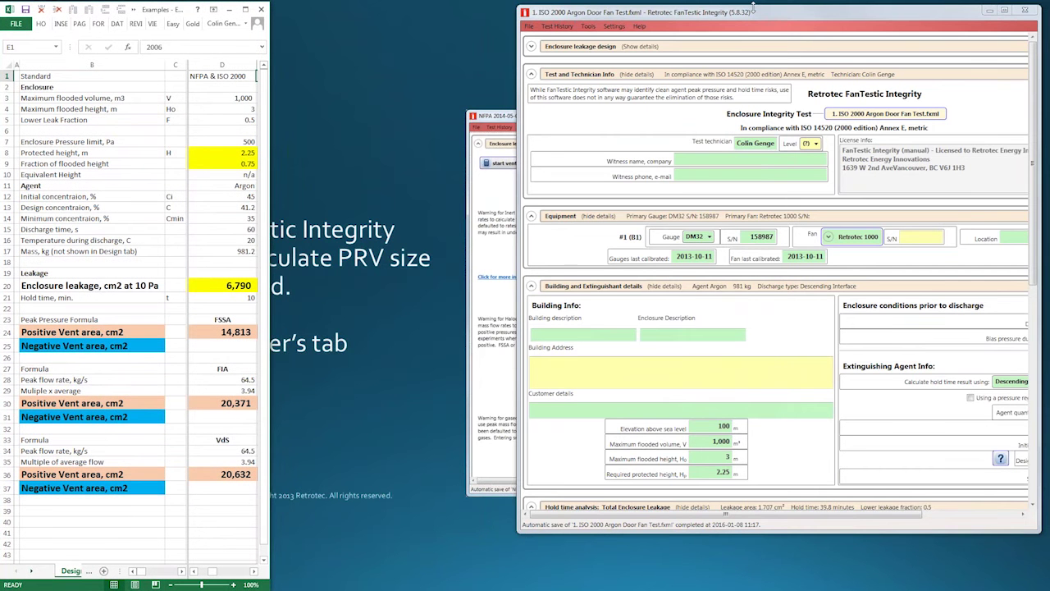
pyautogui.moveTo(761, 15); pyautogui.dragTo(697, 16)
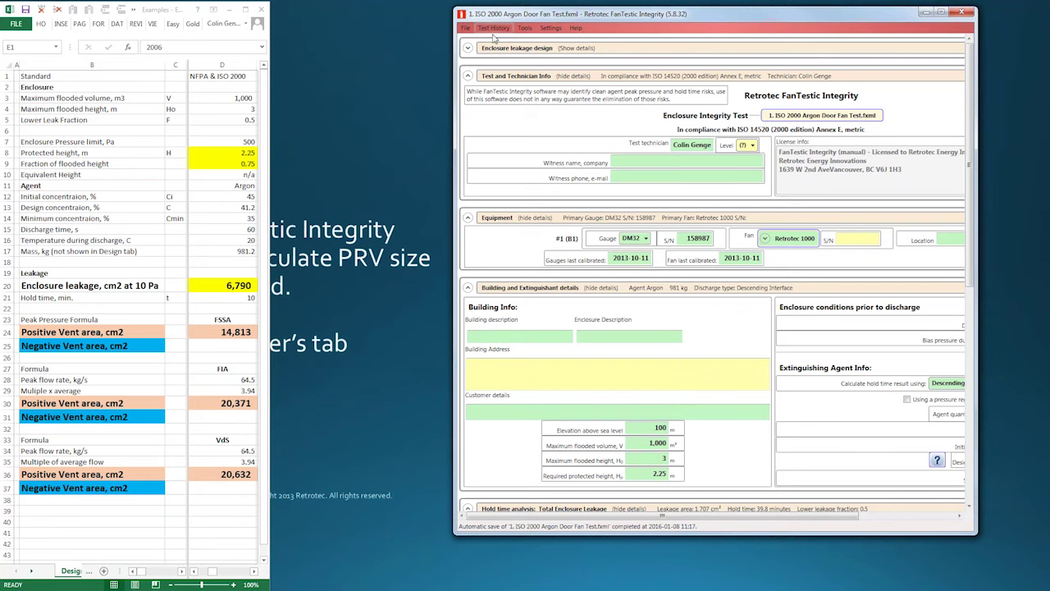
pyautogui.click(468, 76)
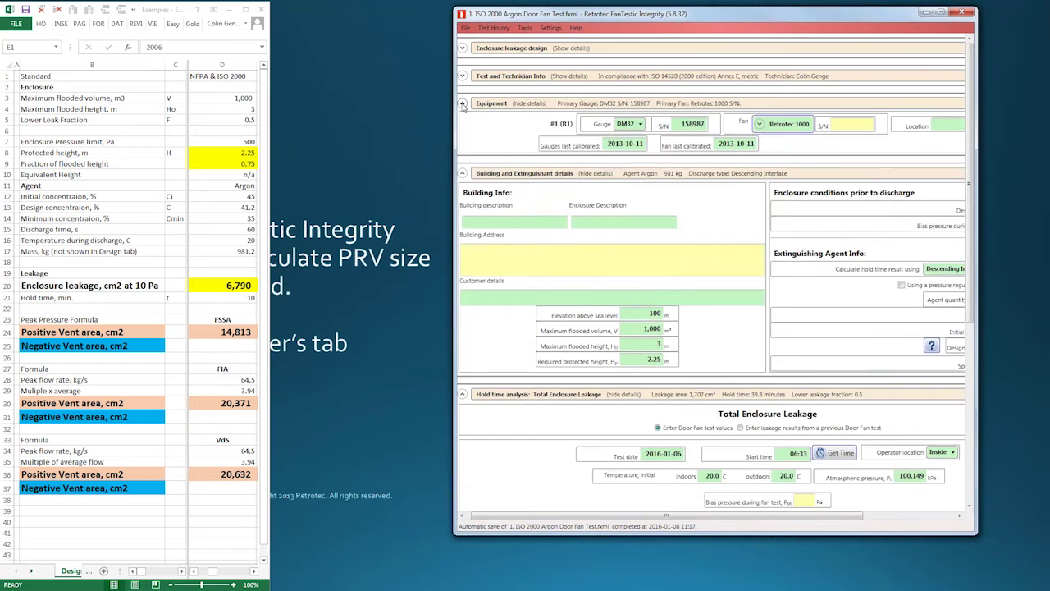
pyautogui.click(463, 103)
pyautogui.click(463, 131)
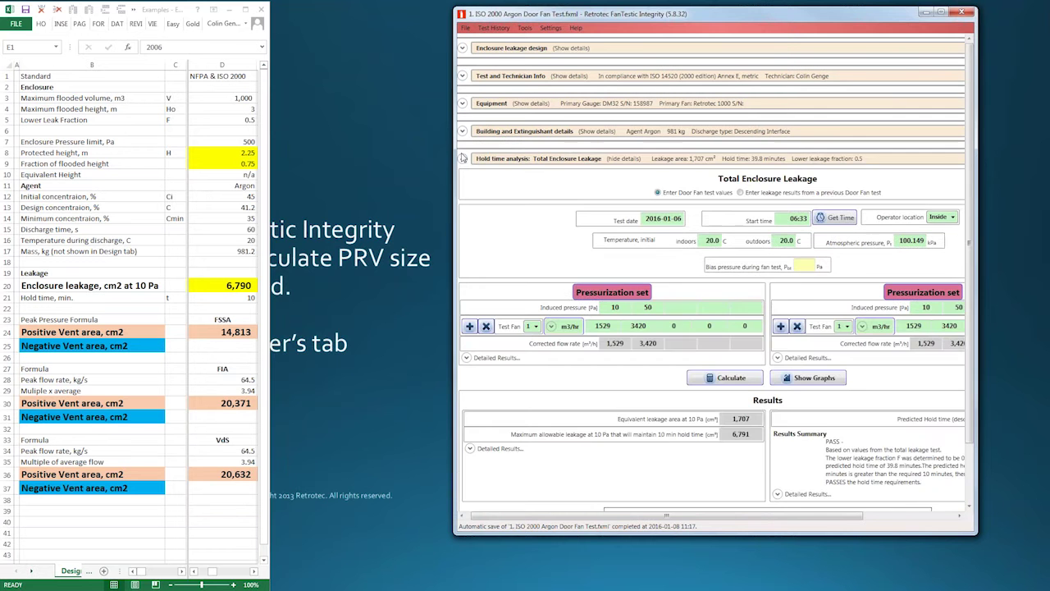
pyautogui.click(463, 161)
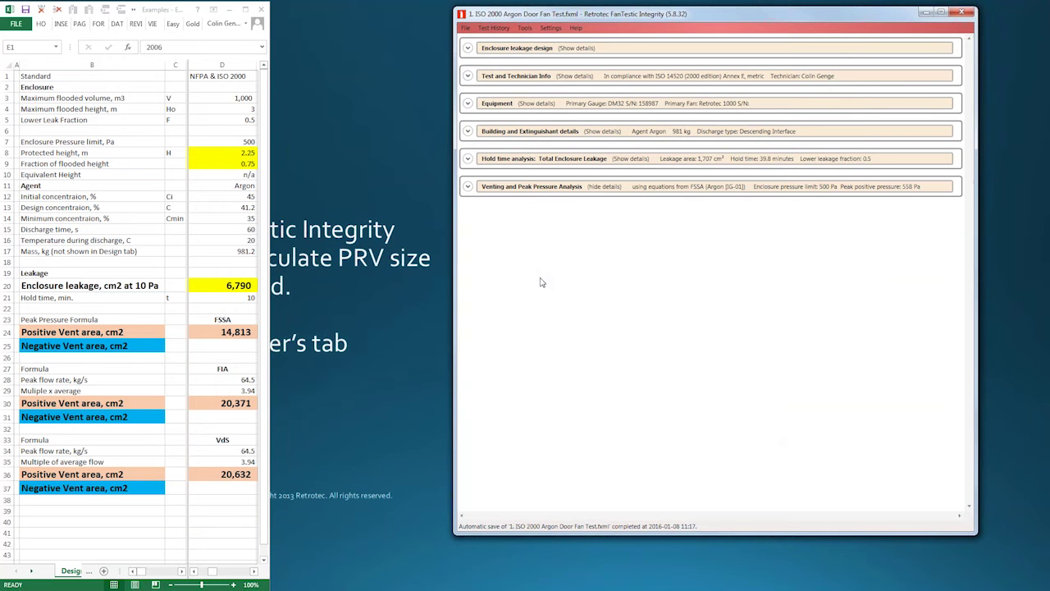
# Step: Expand the Enclosure leakage design section and start the venting calculator, placing its window beside the spreadsheet
pyautogui.click(467, 48)
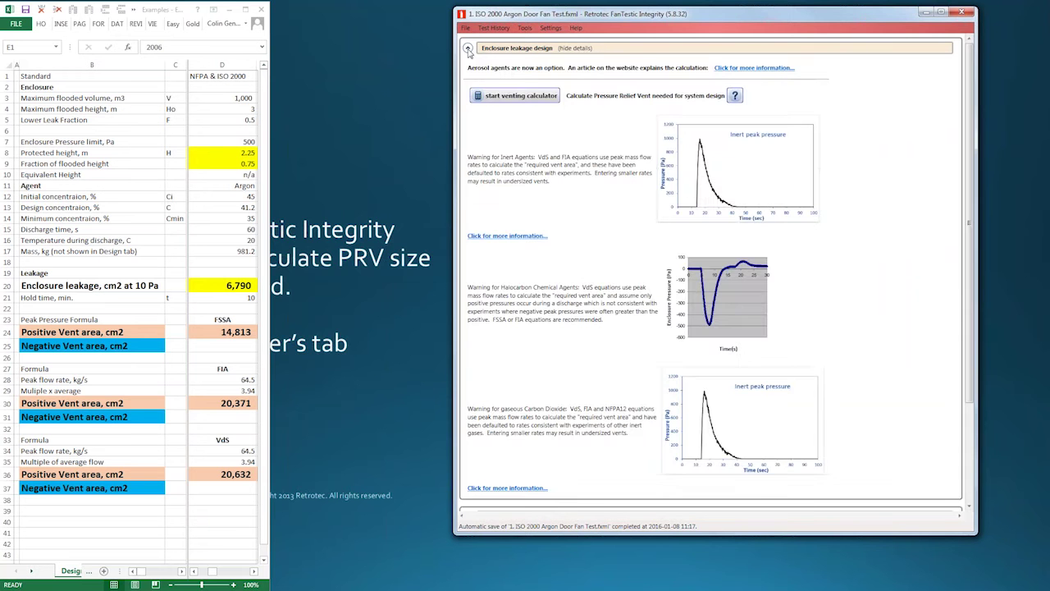
pyautogui.click(502, 96)
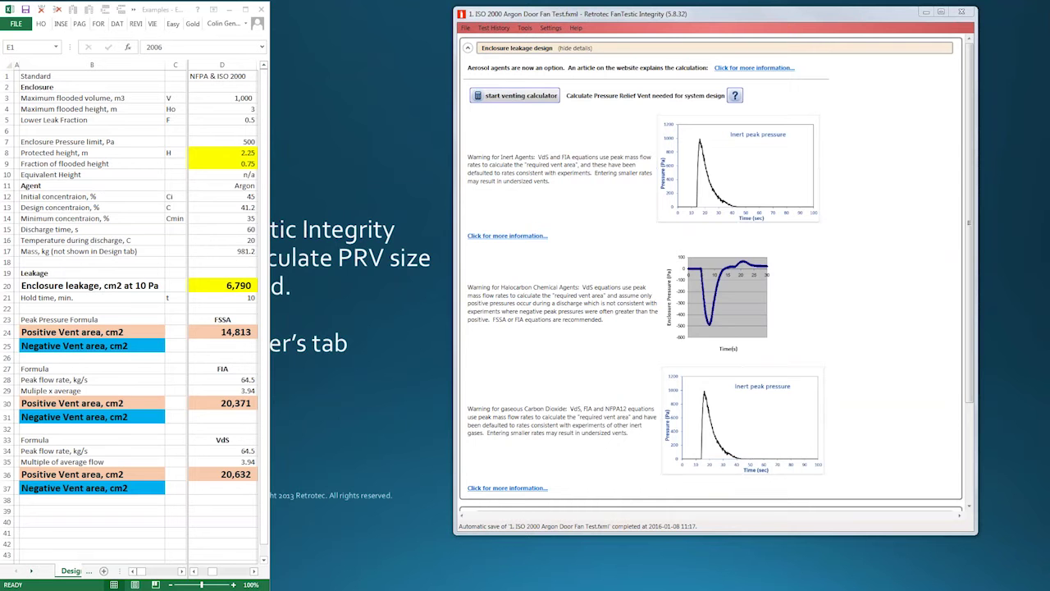
pyautogui.moveTo(112, 110); pyautogui.dragTo(667, 23)
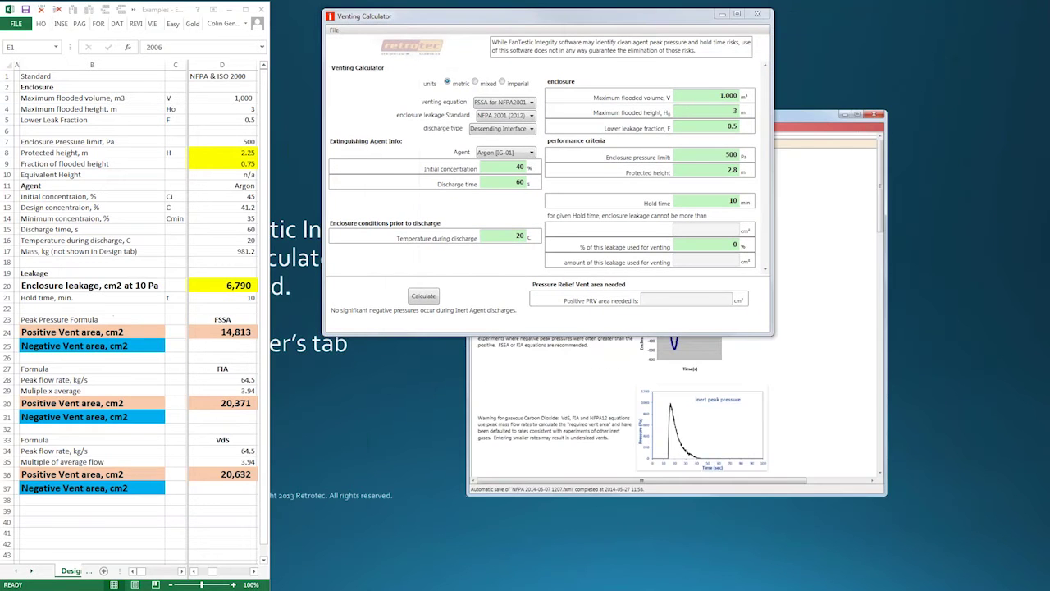
pyautogui.moveTo(608, 21); pyautogui.dragTo(575, 20)
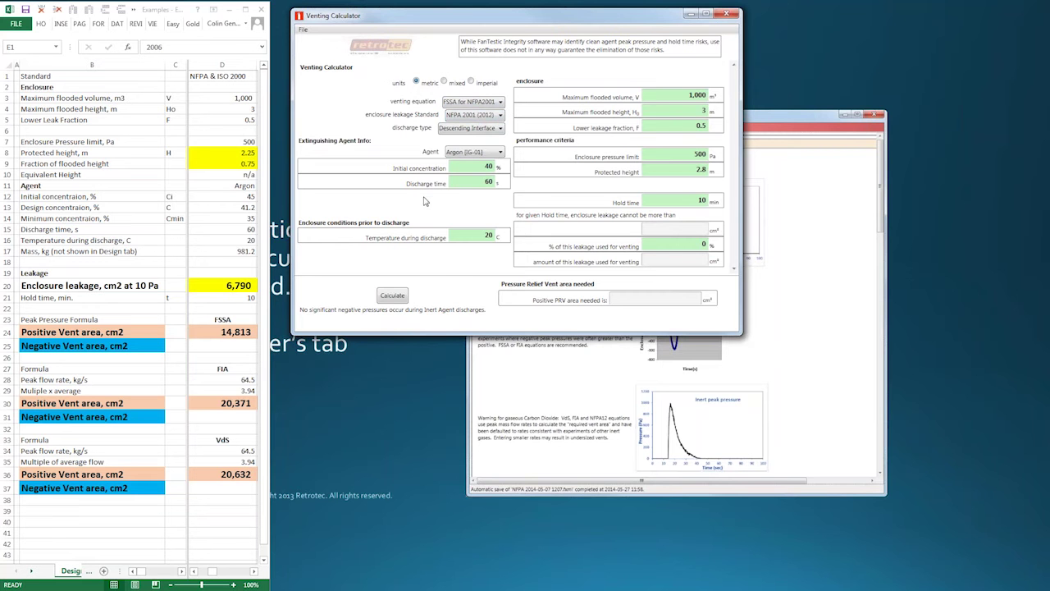
# Step: Set the initial concentration to 45% and the protected height to 2.25 m, and calculate the required vent area
pyautogui.doubleClick(489, 167)
pyautogui.write('45')
pyautogui.doubleClick(701, 170)
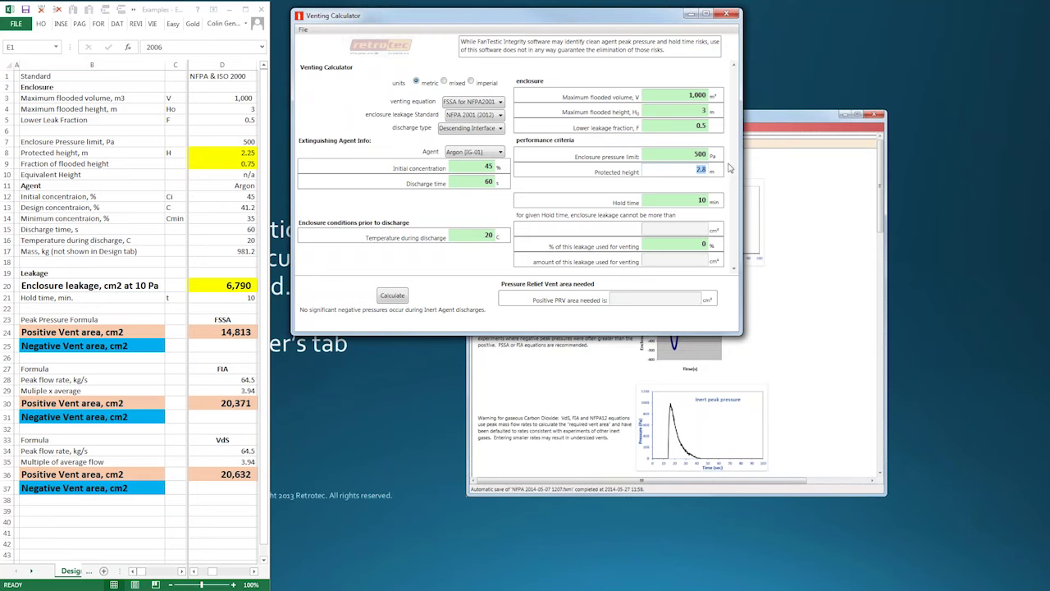
pyautogui.write('2.25')
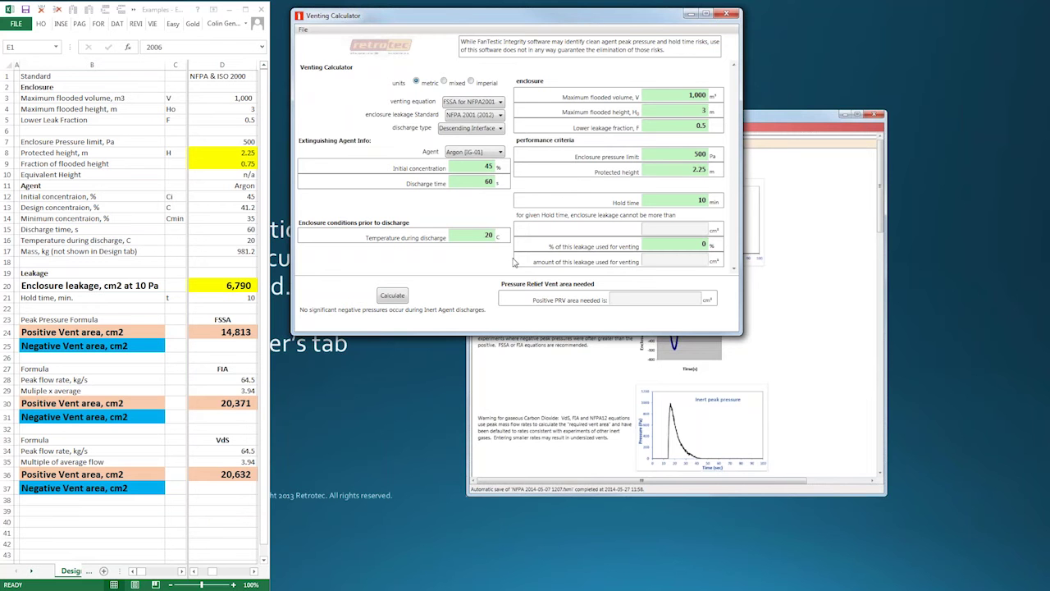
pyautogui.click(396, 297)
pyautogui.click(703, 200)
pyautogui.press('Return')
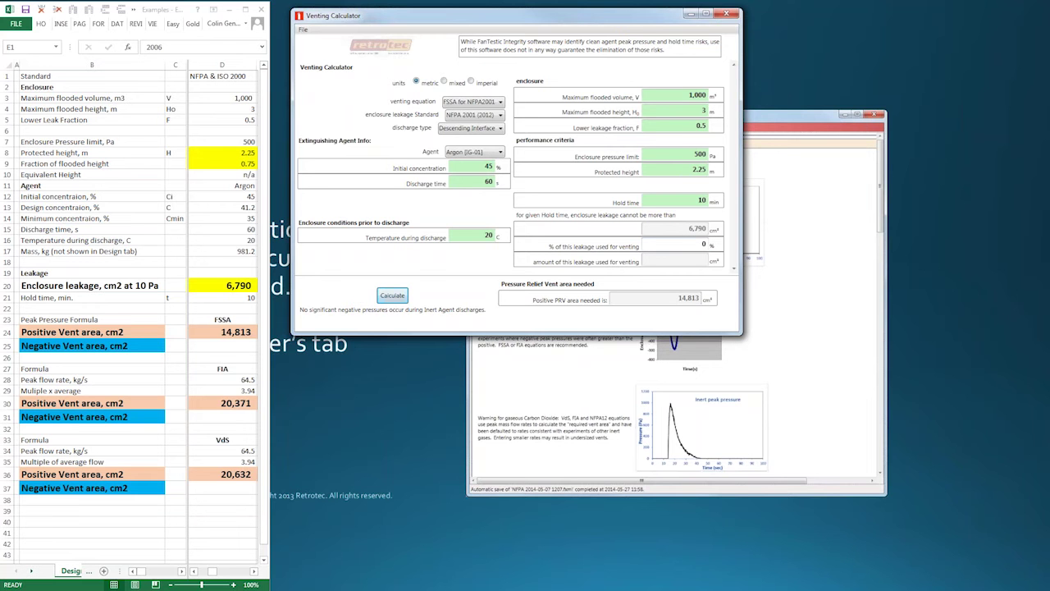
# Step: Set the percentage of enclosure leakage used for venting to 100% and recalculate the vent area
pyautogui.click(708, 245)
pyautogui.write('100')
pyautogui.click(395, 295)
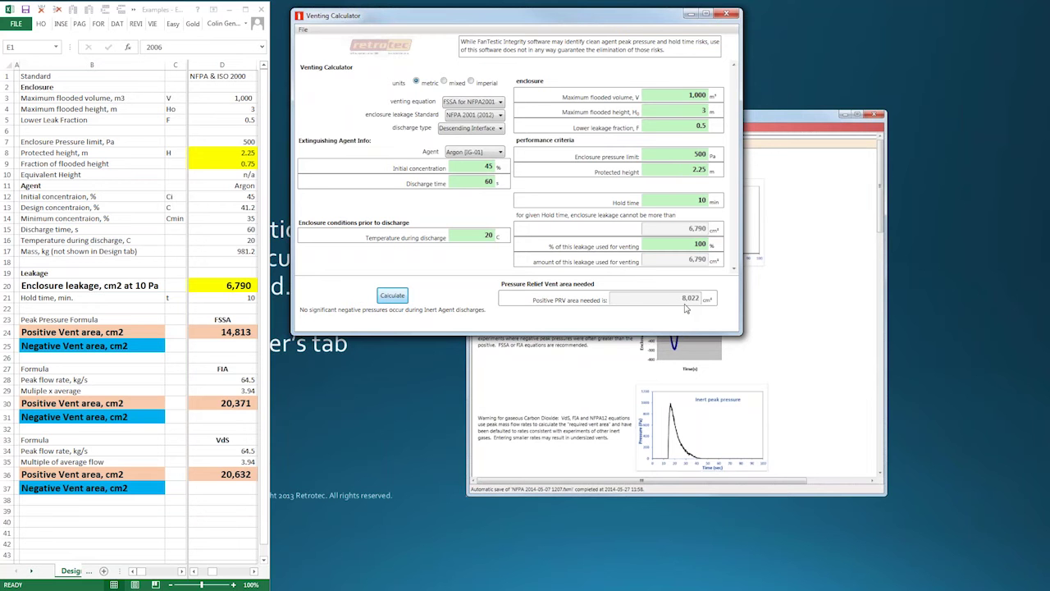
# Step: Return the percentage of leakage used for venting to 0% and recalculate the vent area
pyautogui.moveTo(687, 243); pyautogui.dragTo(707, 244)
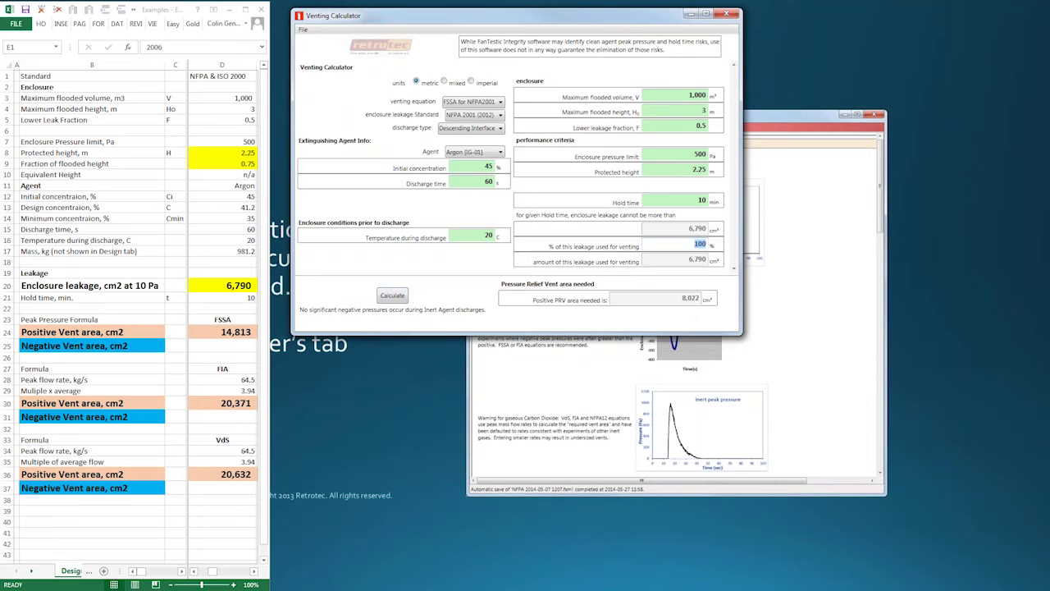
pyautogui.write('0')
pyautogui.click(392, 297)
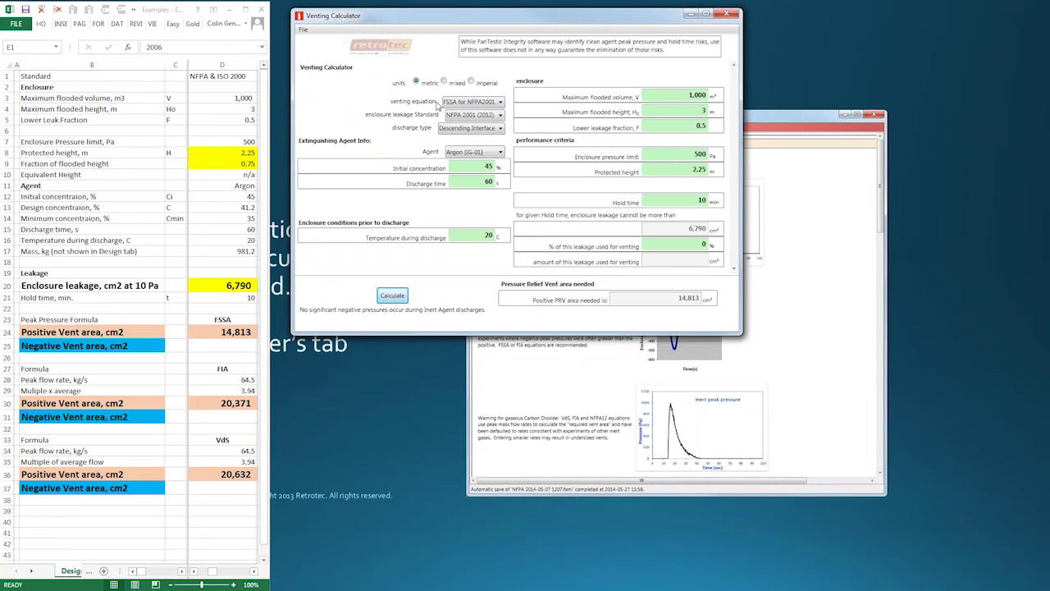
# Step: Switch the venting equation to FIA and calculate the required positive PRV area
pyautogui.click(501, 103)
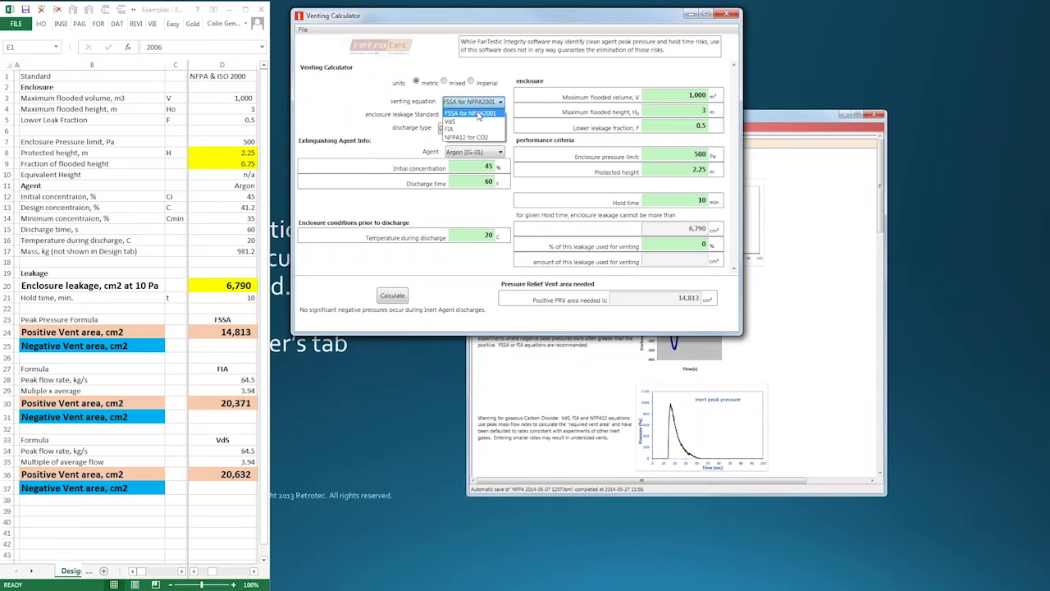
pyautogui.click(470, 129)
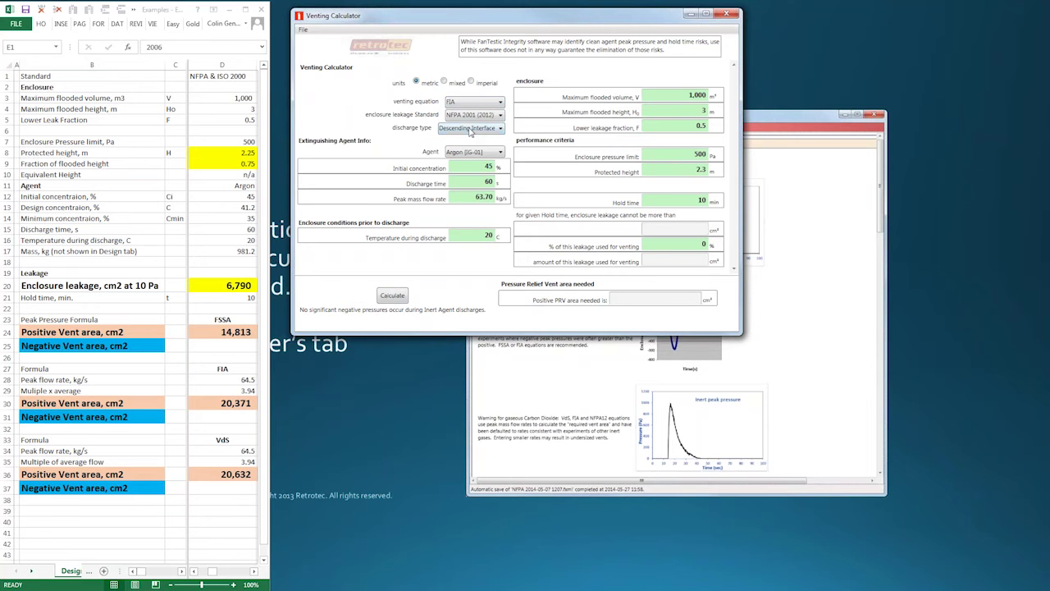
pyautogui.click(397, 297)
pyautogui.moveTo(437, 209)
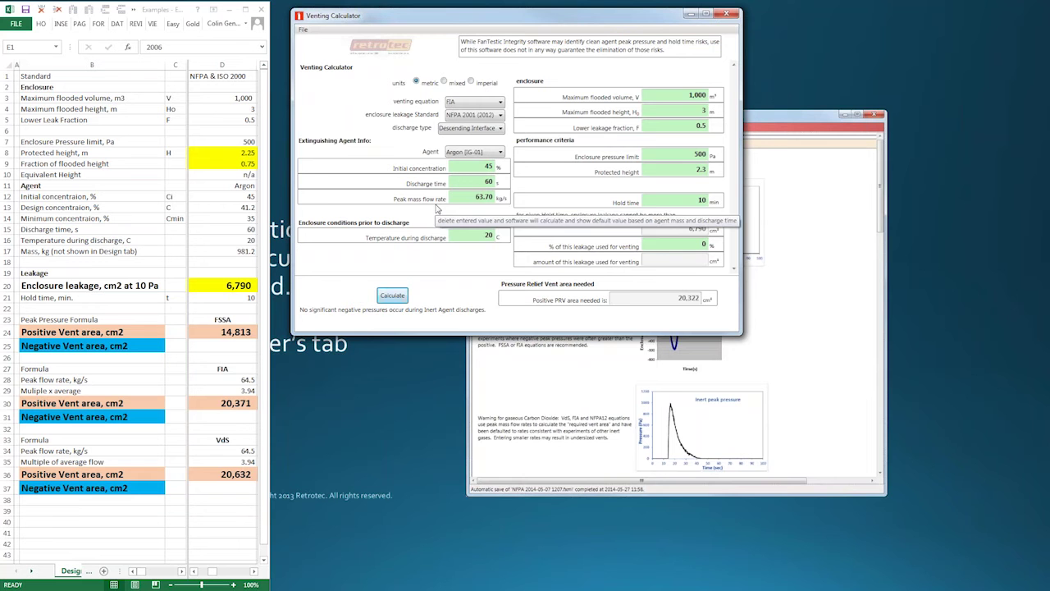
pyautogui.click(484, 197)
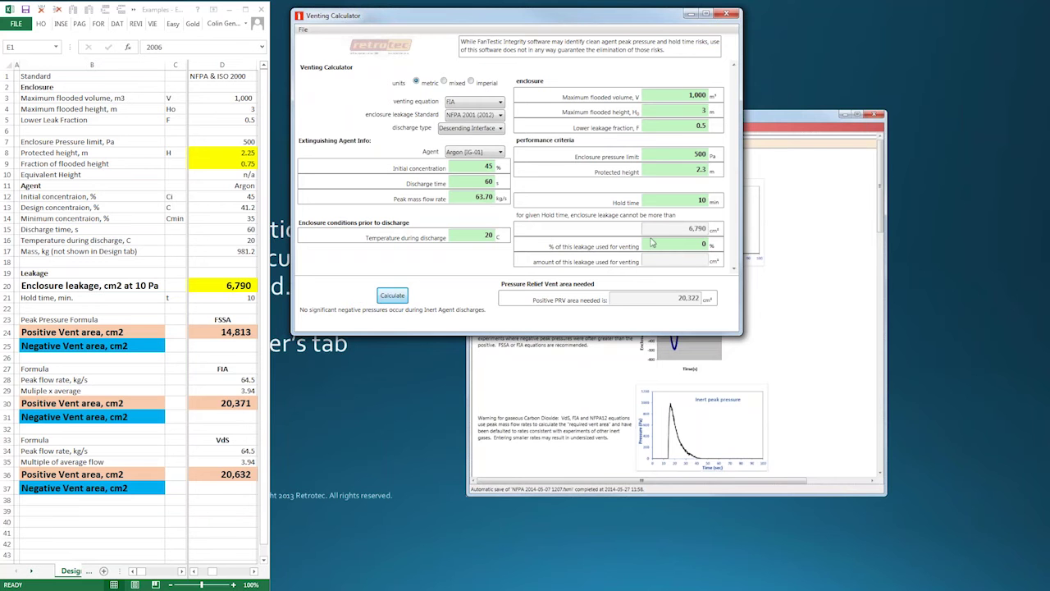
# Step: Set the protected height to 2.25 m for the FIA case and recalculate the vent area
pyautogui.doubleClick(703, 170)
pyautogui.write('2.25')
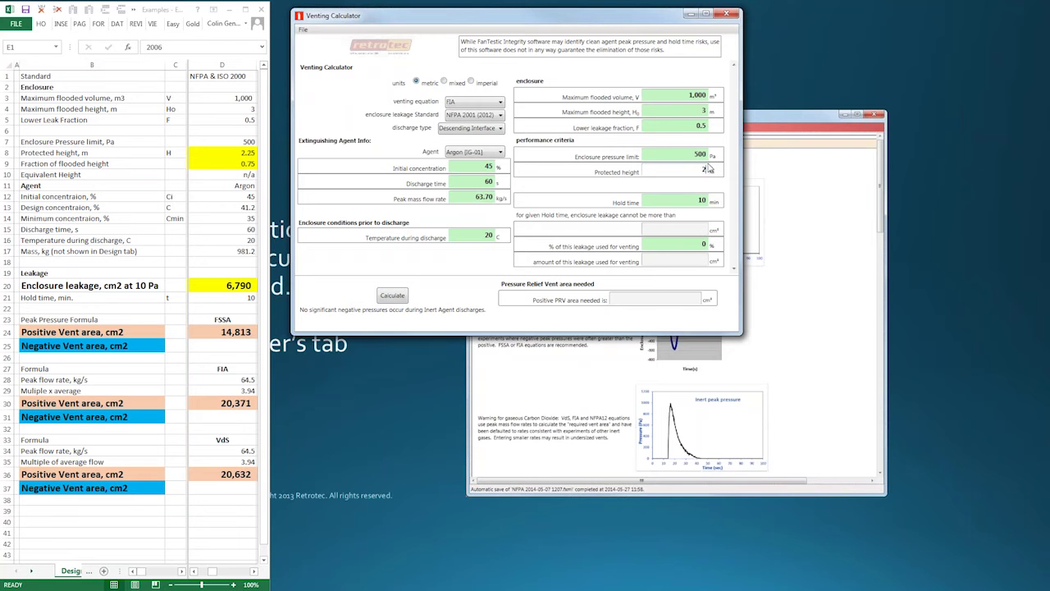
pyautogui.click(399, 296)
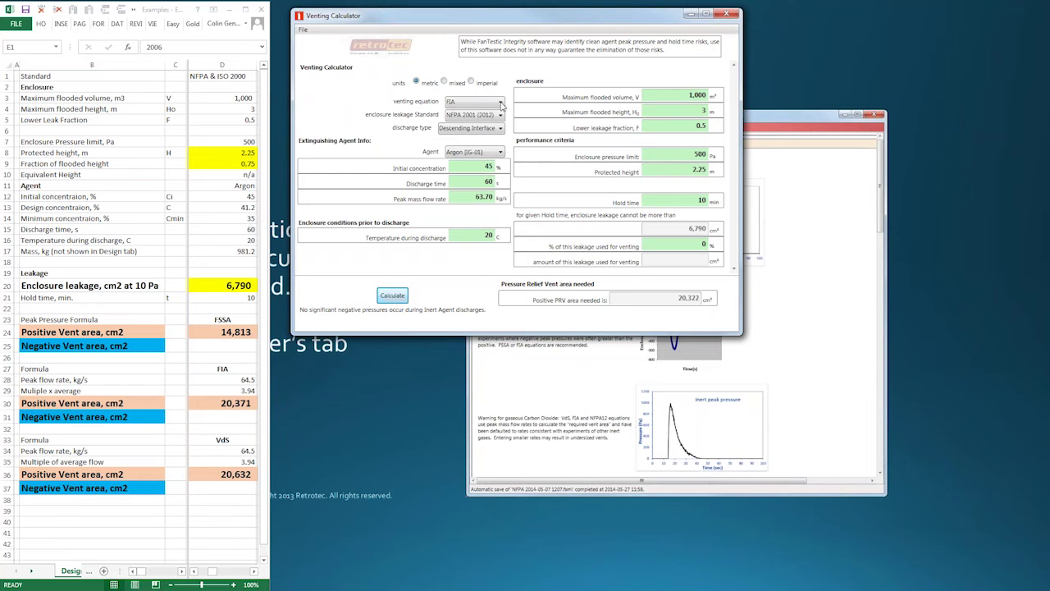
# Step: Switch the venting equation to VdS, set the protected height to 2.25 m, and calculate the vent area
pyautogui.click(500, 102)
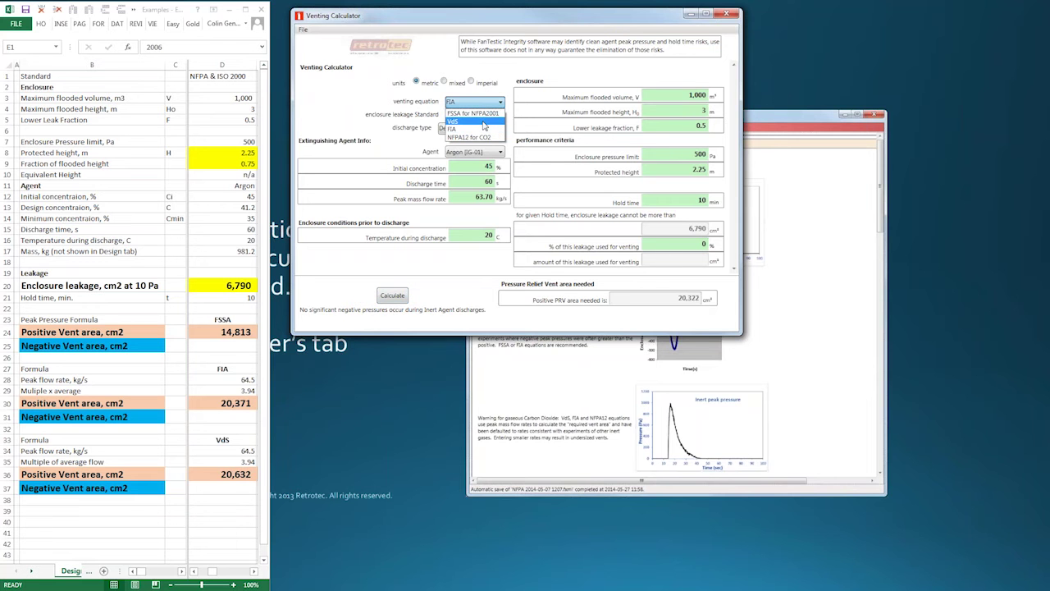
pyautogui.click(484, 123)
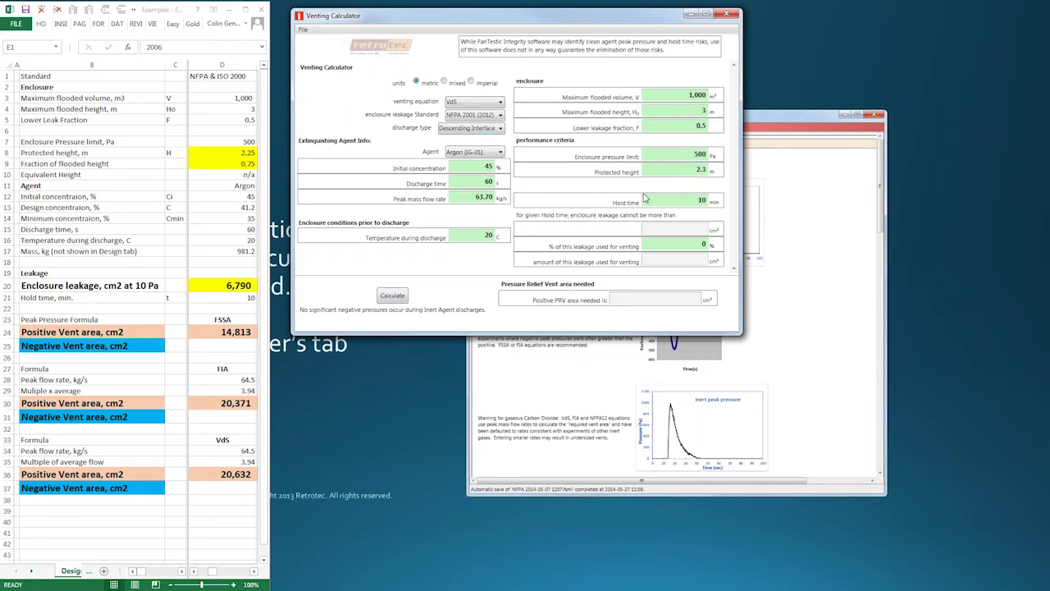
pyautogui.click(678, 169)
pyautogui.write('2.2')
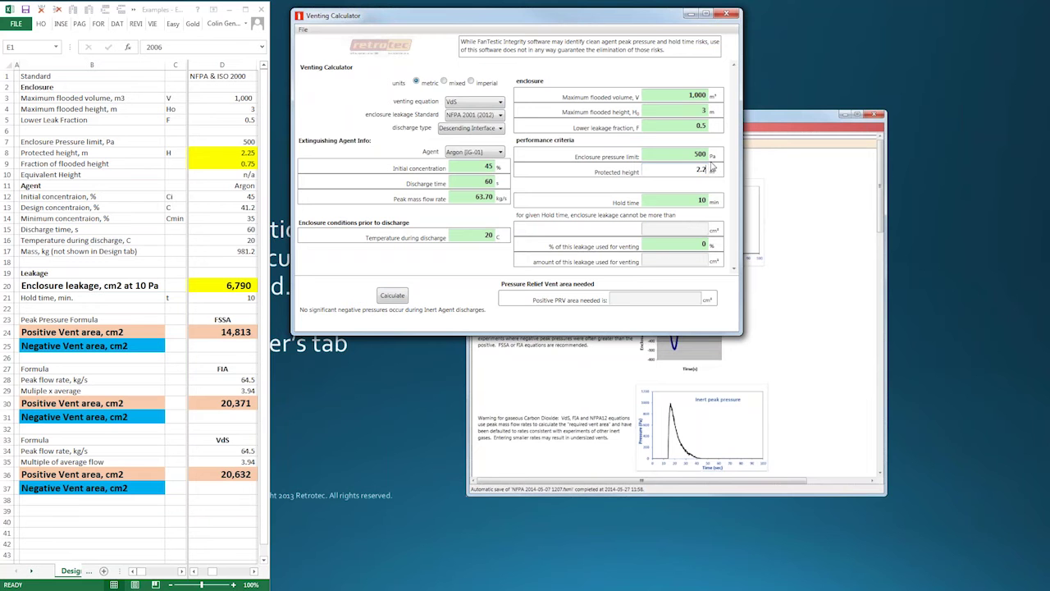
pyautogui.write('5')
pyautogui.click(392, 295)
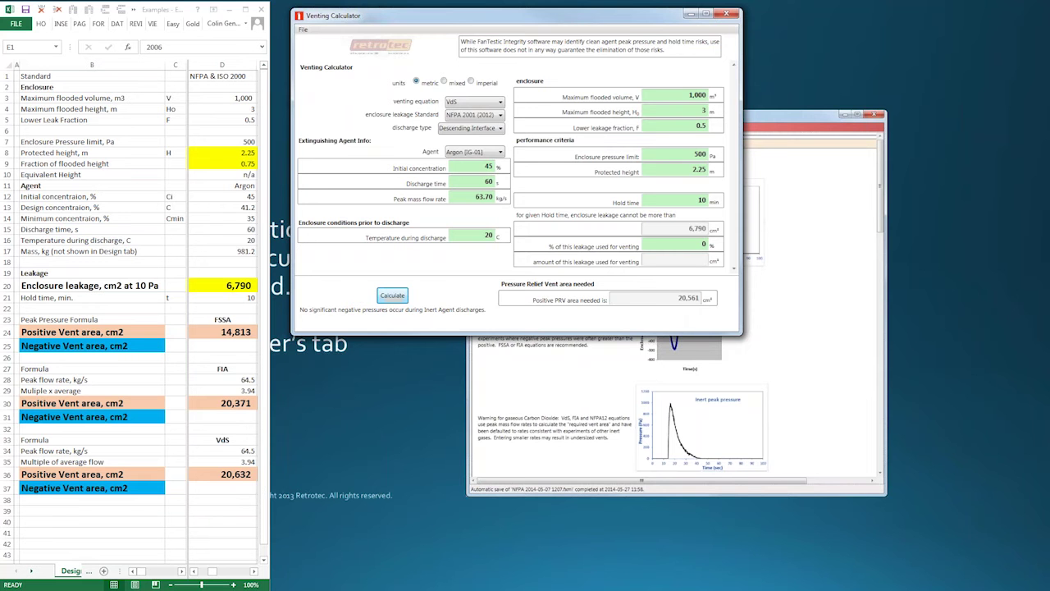
# Step: Widen the spreadsheet to show its 2006 column and set the calculator's enclosure leakage standard to ISO 14520 (2006)
pyautogui.moveTo(634, 21); pyautogui.dragTo(816, 32)
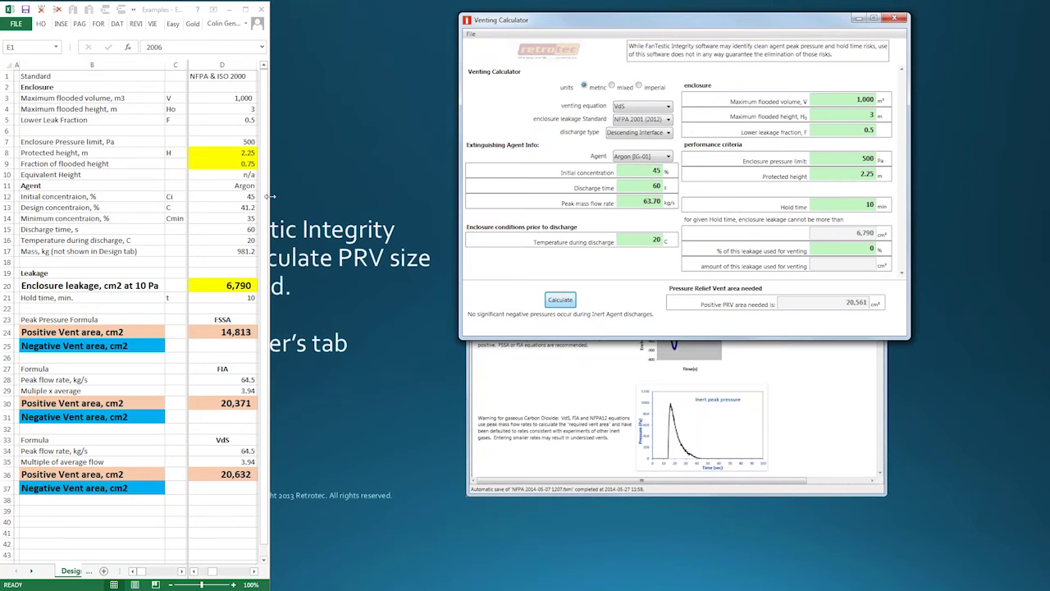
pyautogui.moveTo(271, 196); pyautogui.dragTo(339, 206)
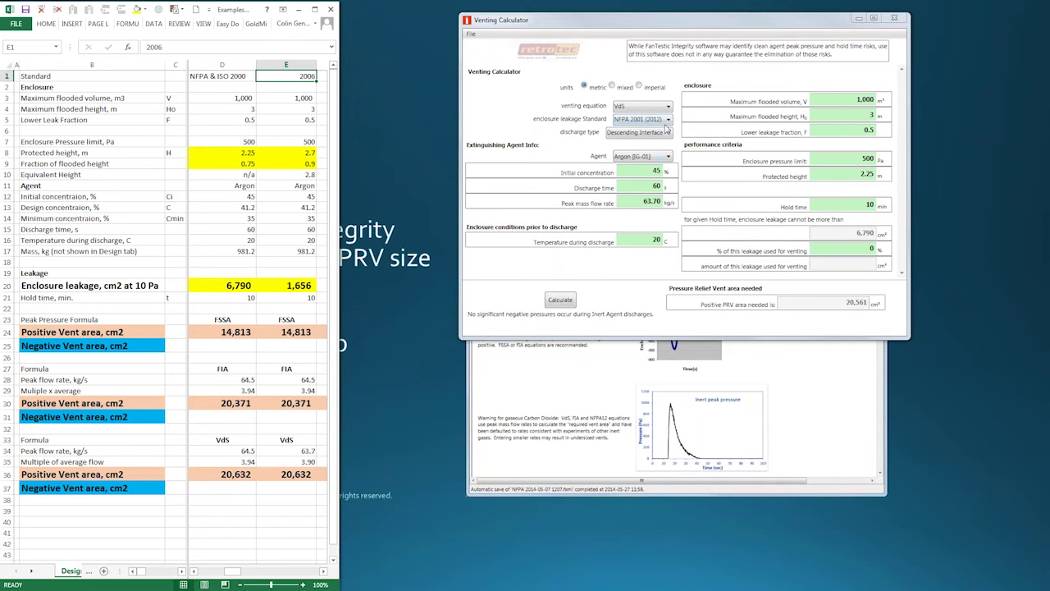
pyautogui.click(667, 120)
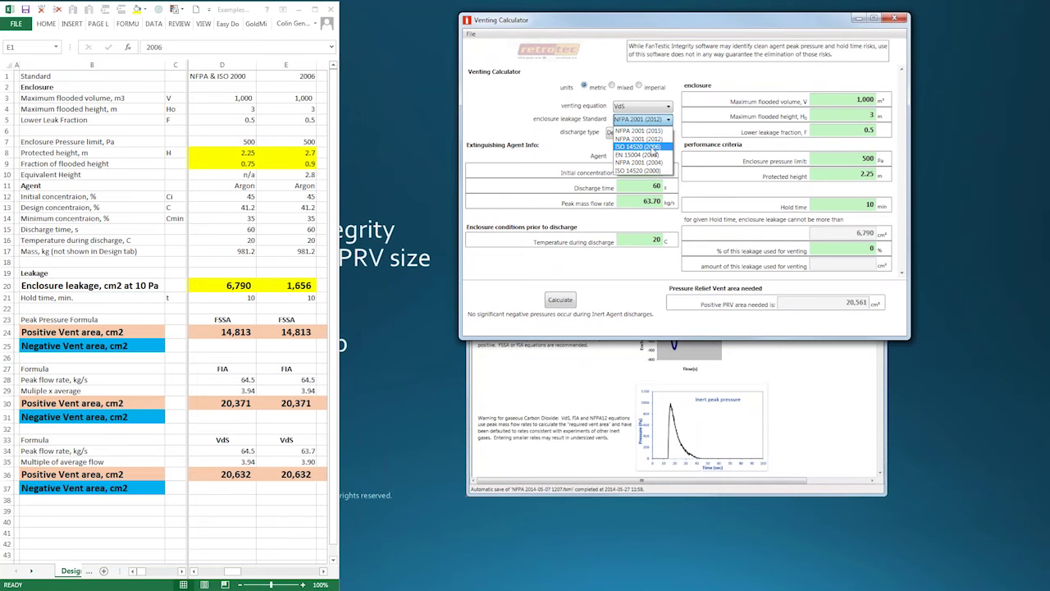
pyautogui.click(653, 147)
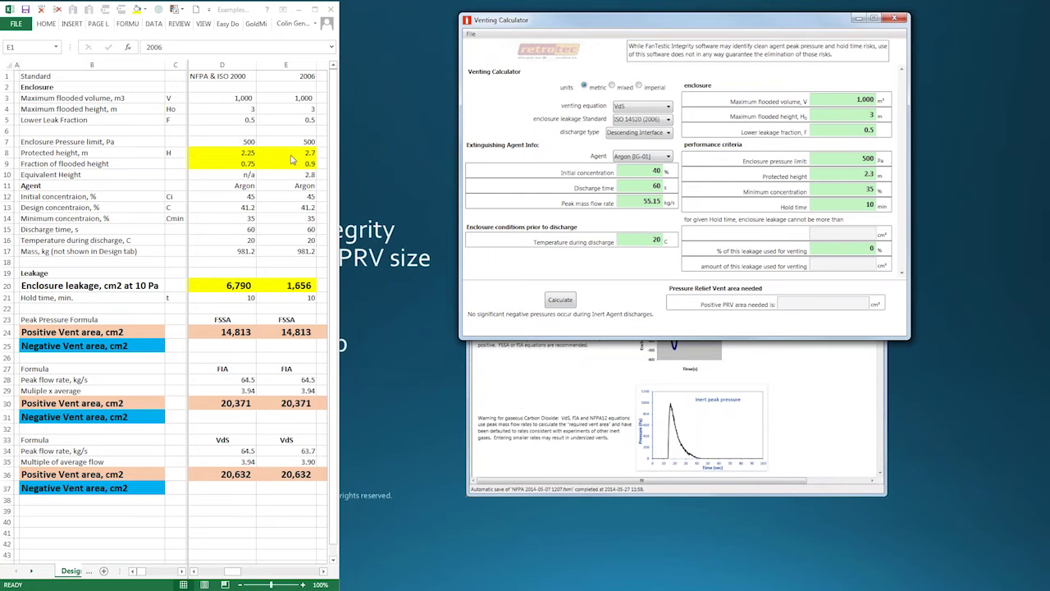
# Step: Set the protected height to 2.7 m and calculate the leakage limit and vent area under ISO 14520 (2006)
pyautogui.click(868, 174)
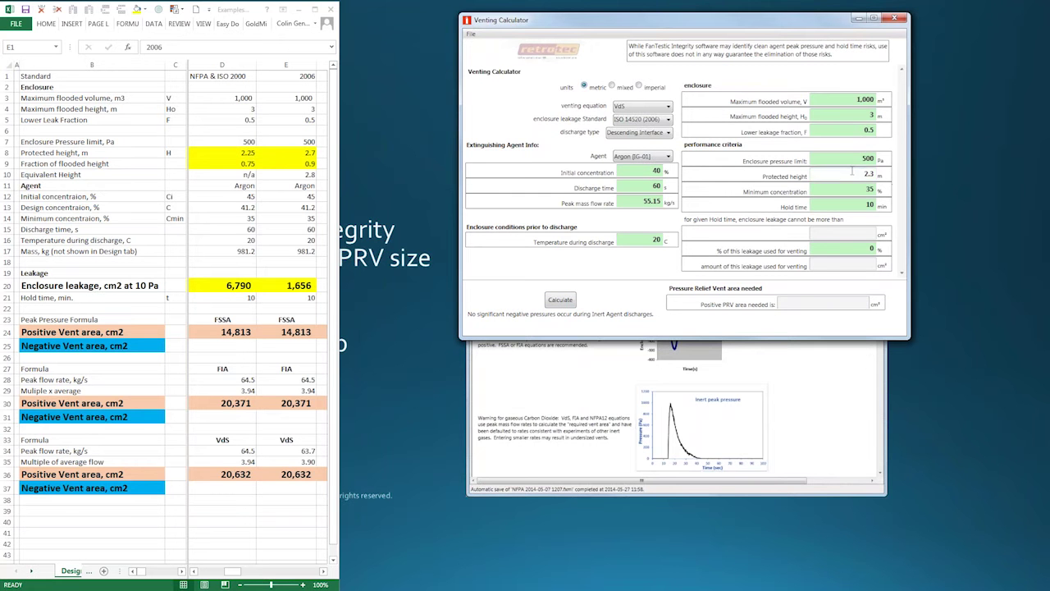
pyautogui.doubleClick(868, 174)
pyautogui.write('2.7')
pyautogui.click(561, 301)
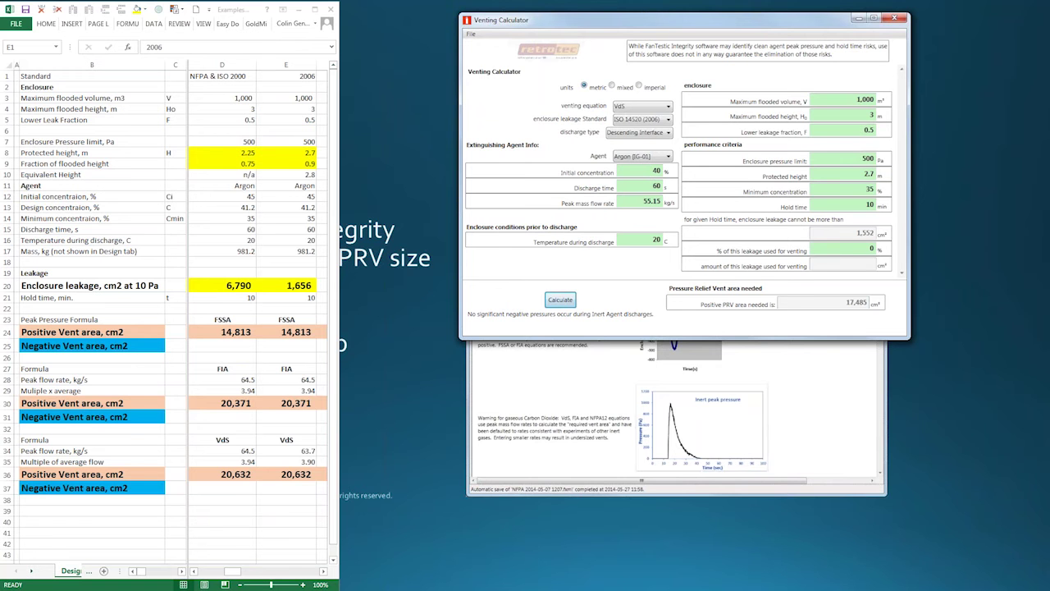
# Step: Keep the VdS venting equation, set the initial concentration to 45%, and recalculate the leakage limit and vent area
pyautogui.click(669, 108)
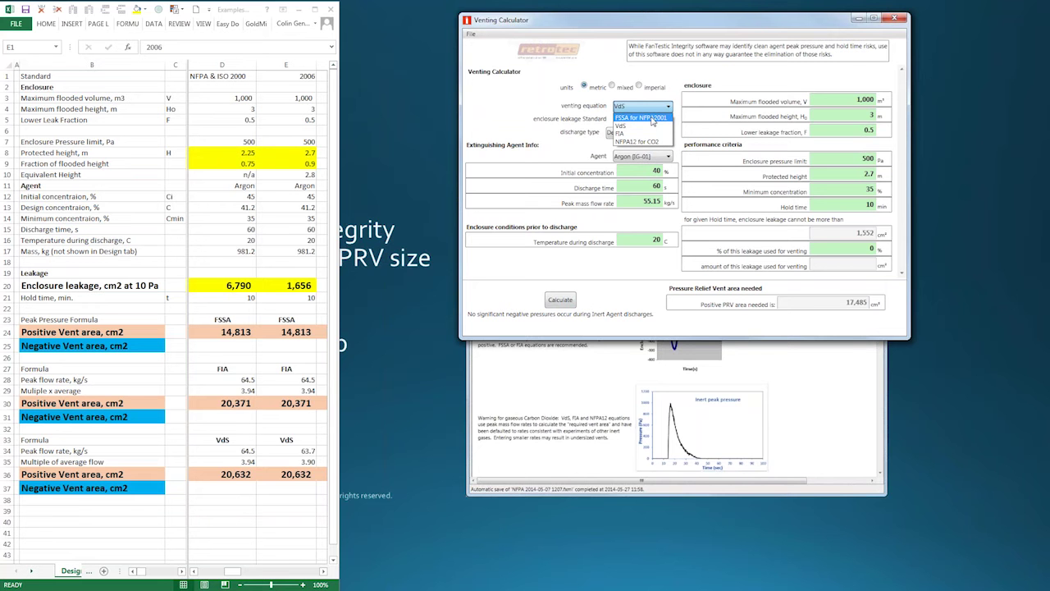
pyautogui.click(629, 279)
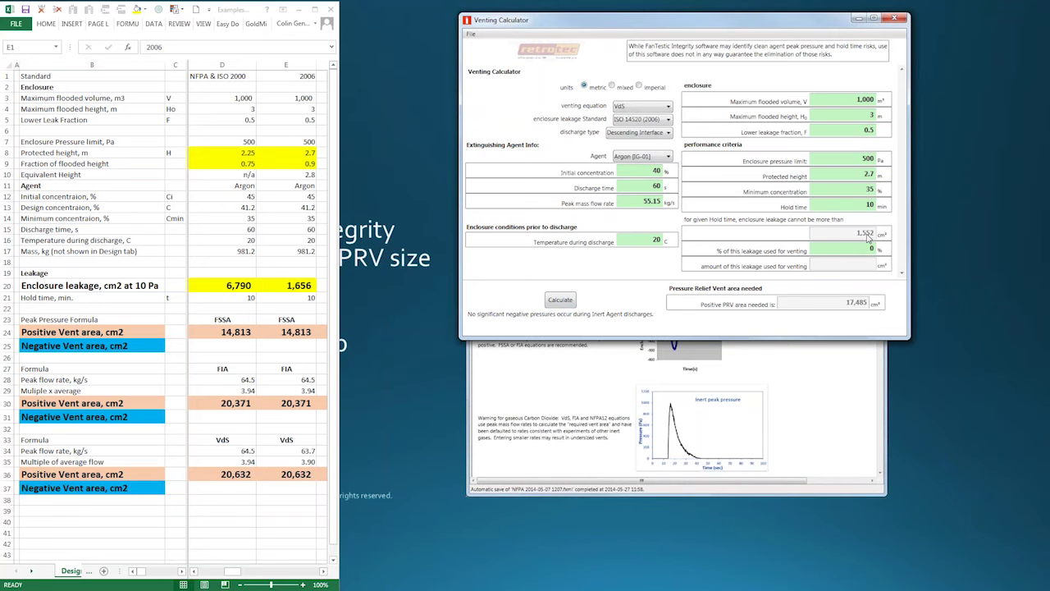
pyautogui.doubleClick(657, 170)
pyautogui.write('45')
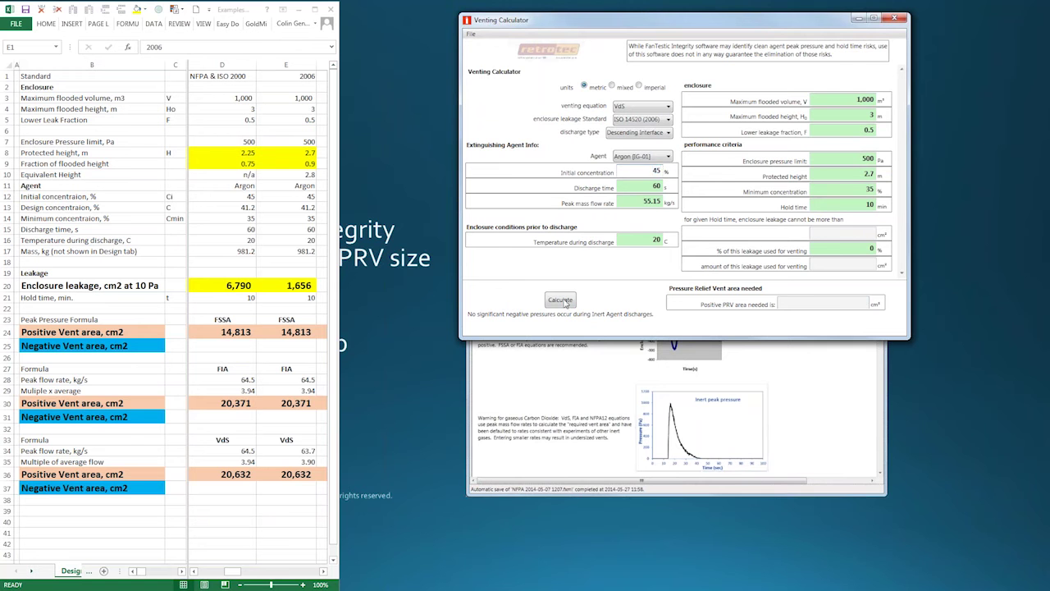
pyautogui.click(561, 299)
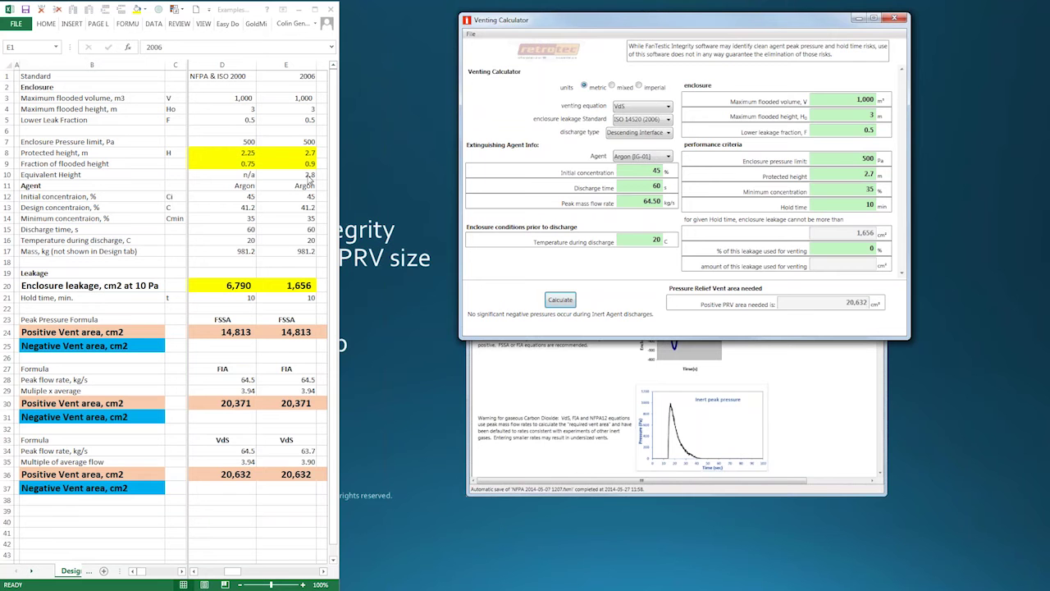
# Step: Close and reopen the venting calculator, narrow the spreadsheet slightly, and move the calculator farther away from it
pyautogui.click(900, 18)
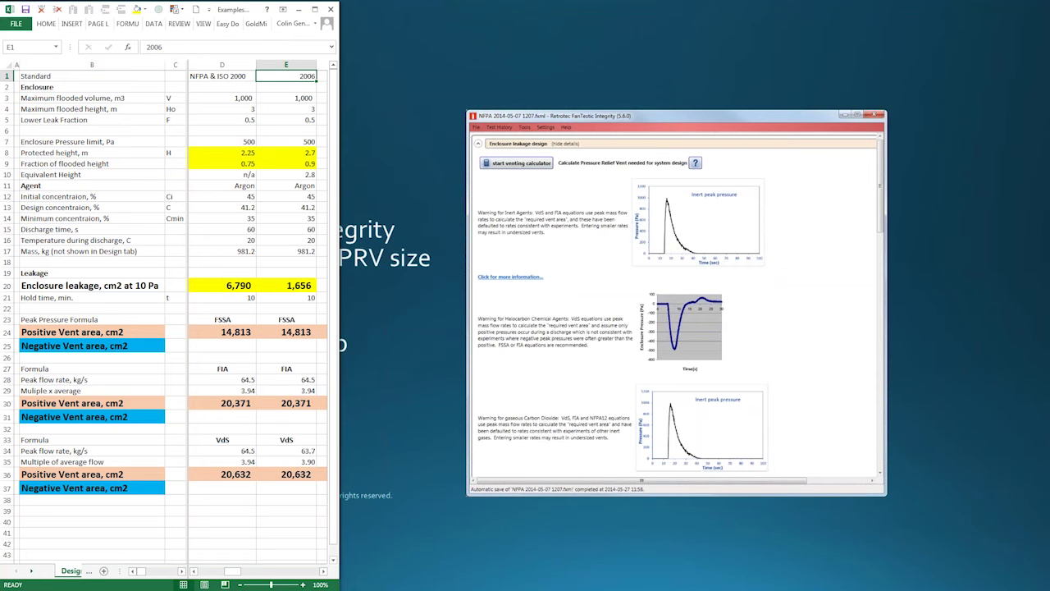
pyautogui.click(517, 162)
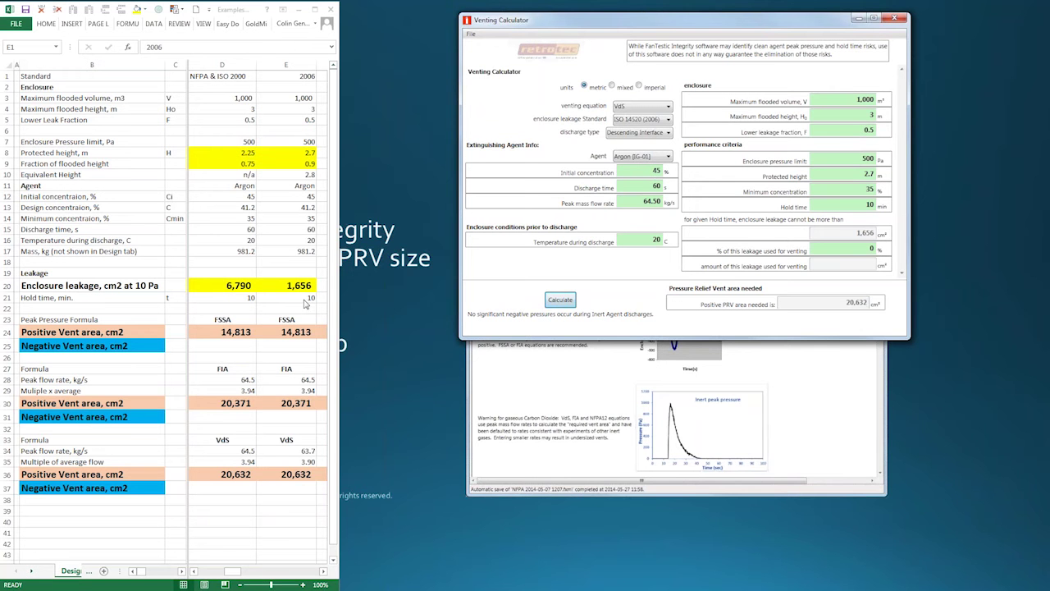
pyautogui.moveTo(339, 298); pyautogui.dragTo(329, 298)
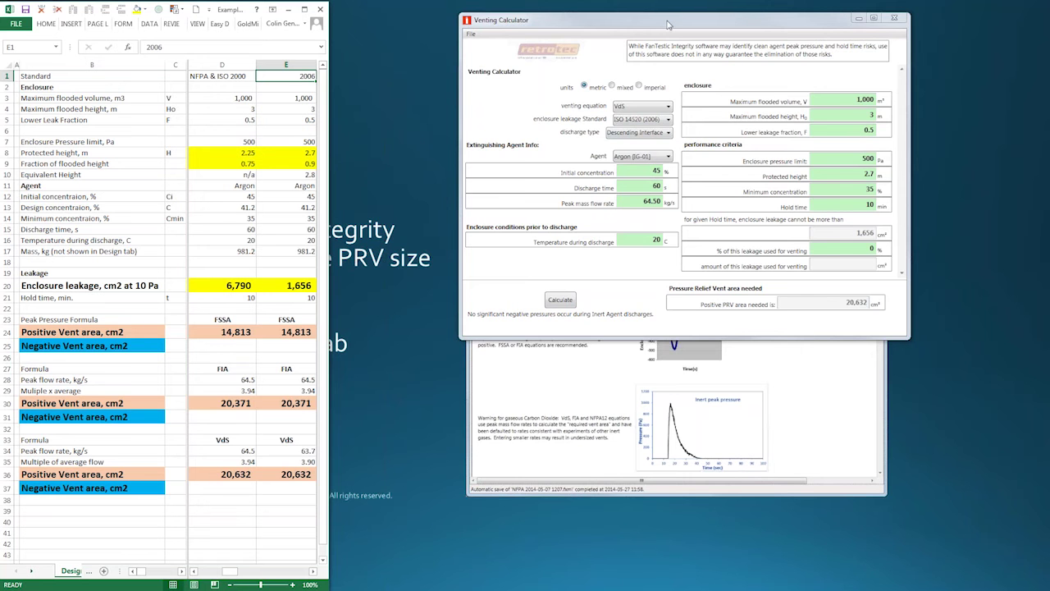
pyautogui.moveTo(667, 25); pyautogui.dragTo(778, 20)
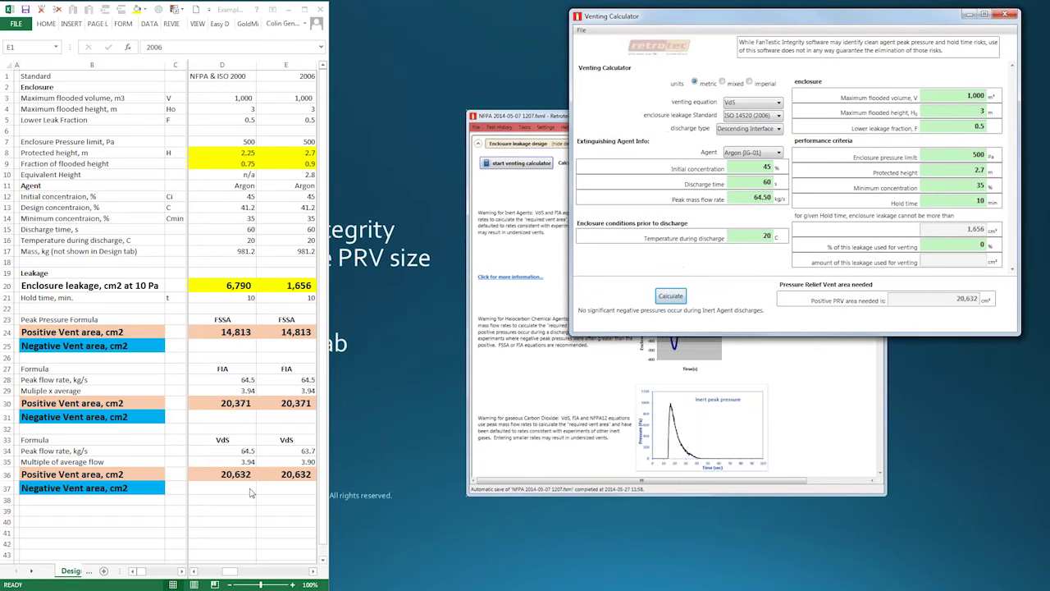
# Step: Bring the spreadsheet's Novec columns into view and set the calculator's agent to Novec 1230 [FK-5-1-12]
pyautogui.click(238, 574)
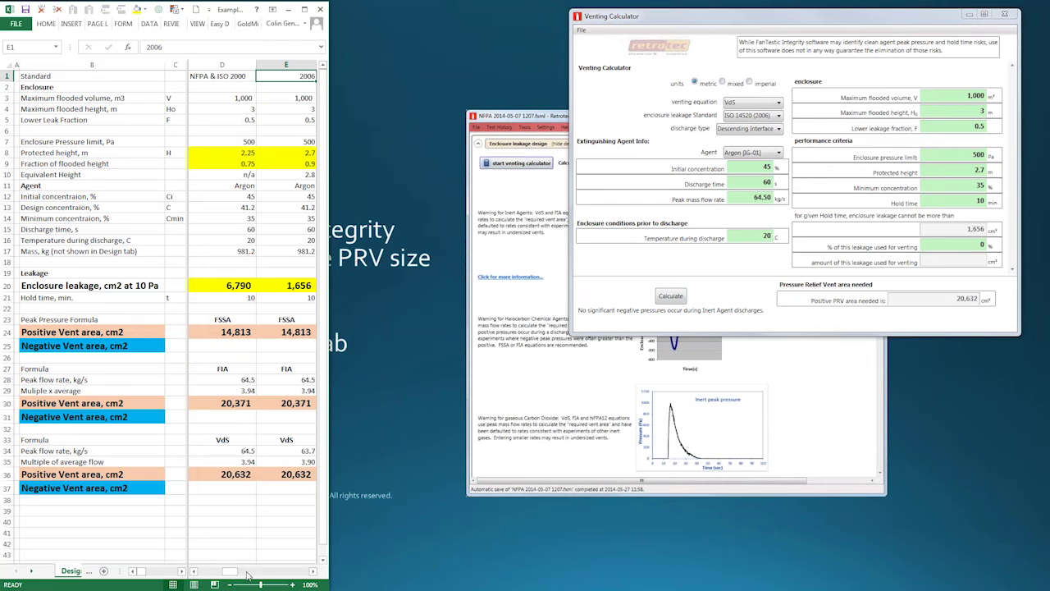
pyautogui.moveTo(246, 574); pyautogui.dragTo(281, 577)
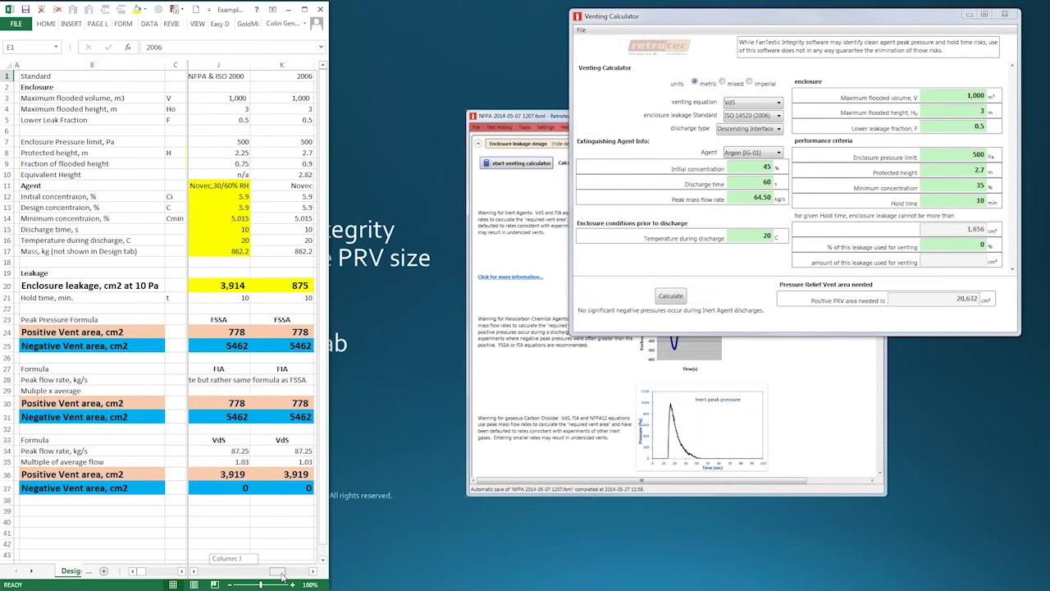
pyautogui.moveTo(282, 577); pyautogui.dragTo(282, 577)
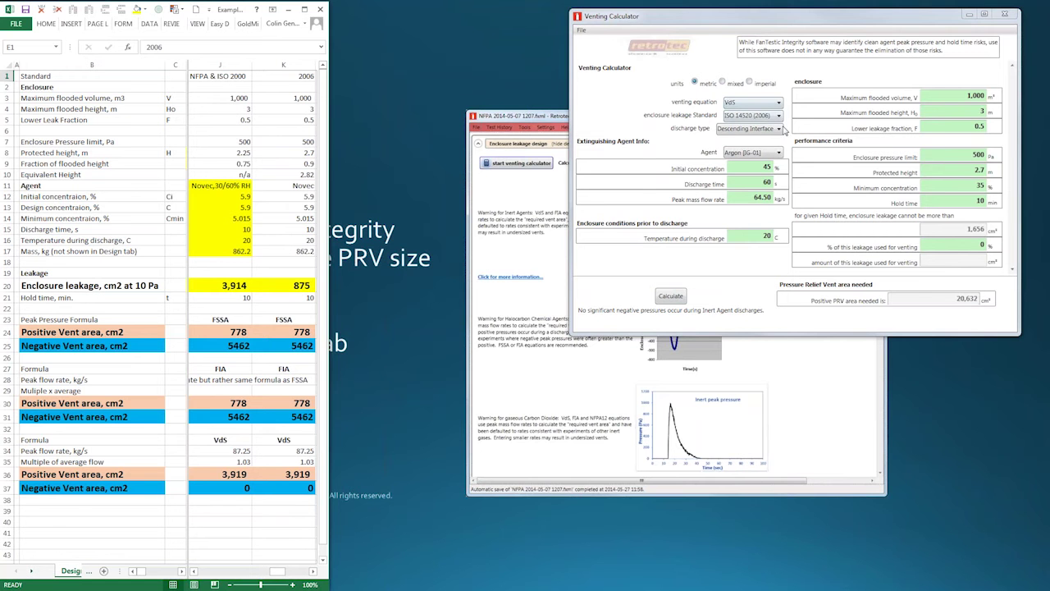
pyautogui.click(777, 155)
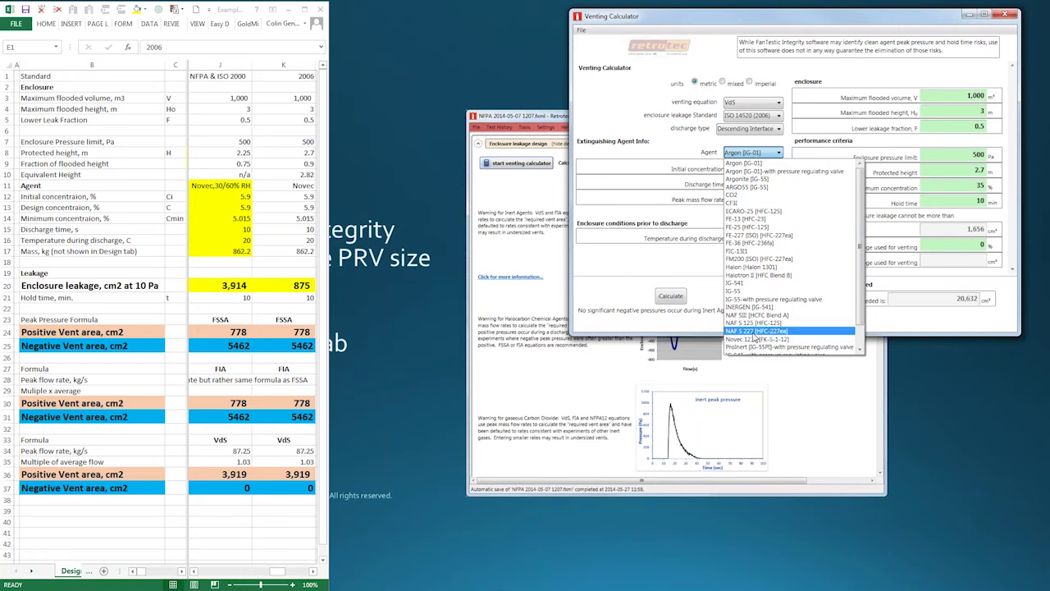
pyautogui.scroll(-1, 754, 327)
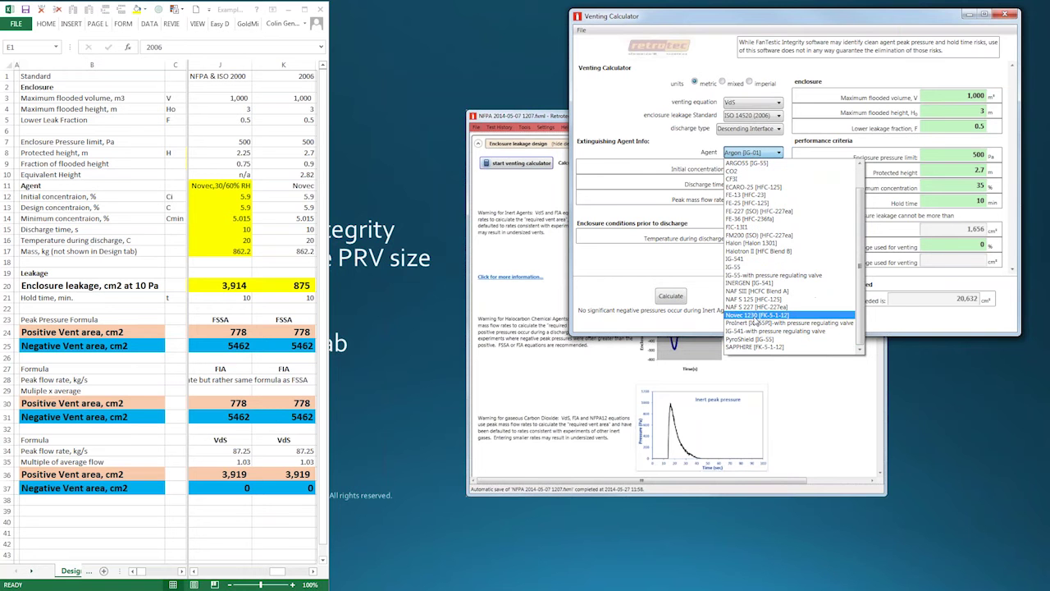
pyautogui.click(754, 321)
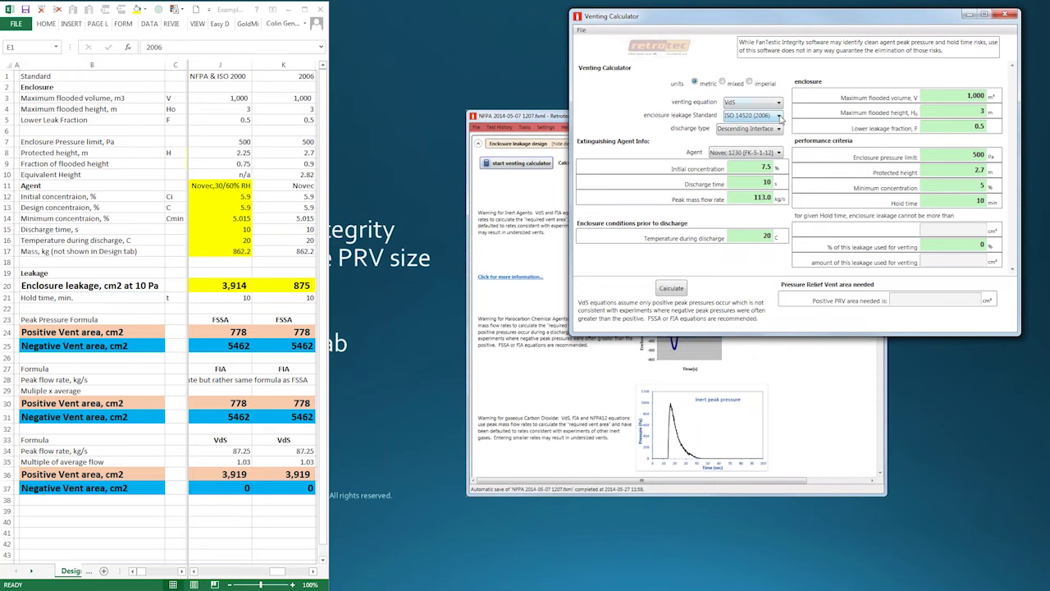
# Step: Set the enclosure leakage standard to ISO 14520 (2000) and the venting equation to FSSA for NFPA2001
pyautogui.click(779, 120)
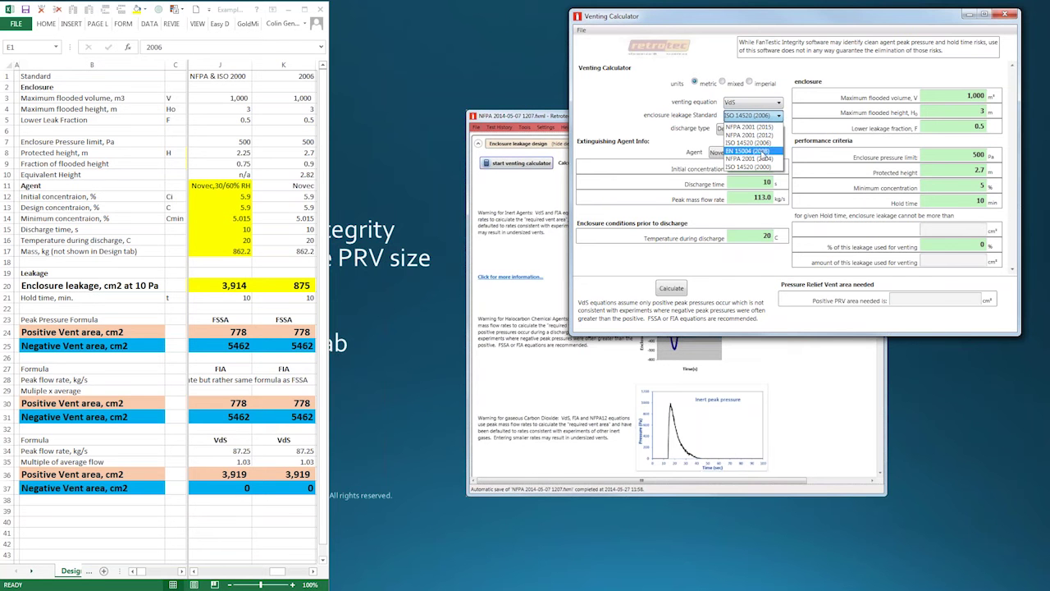
pyautogui.click(761, 168)
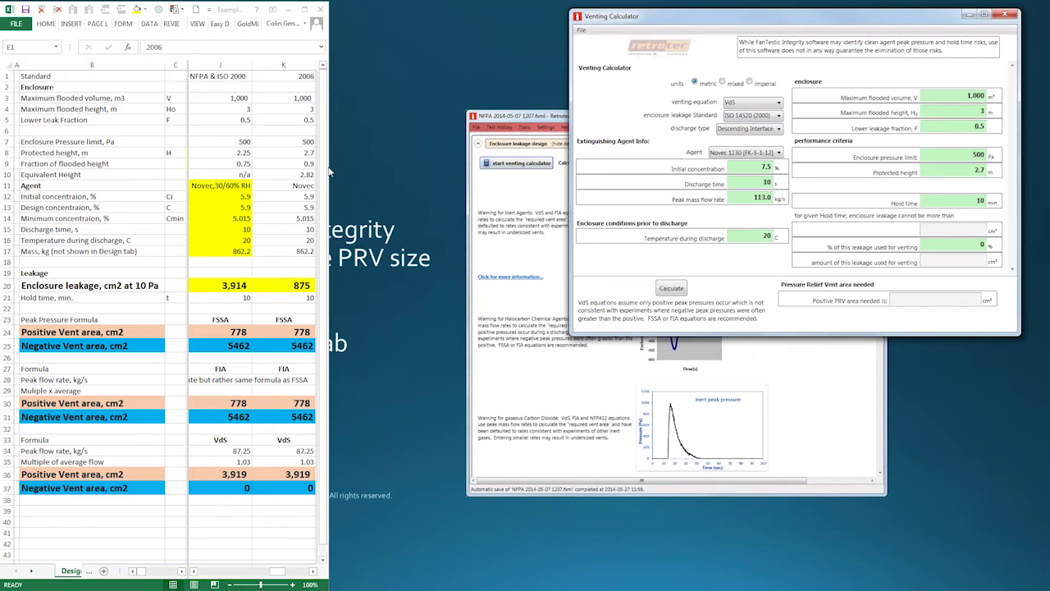
pyautogui.moveTo(329, 170); pyautogui.dragTo(264, 174)
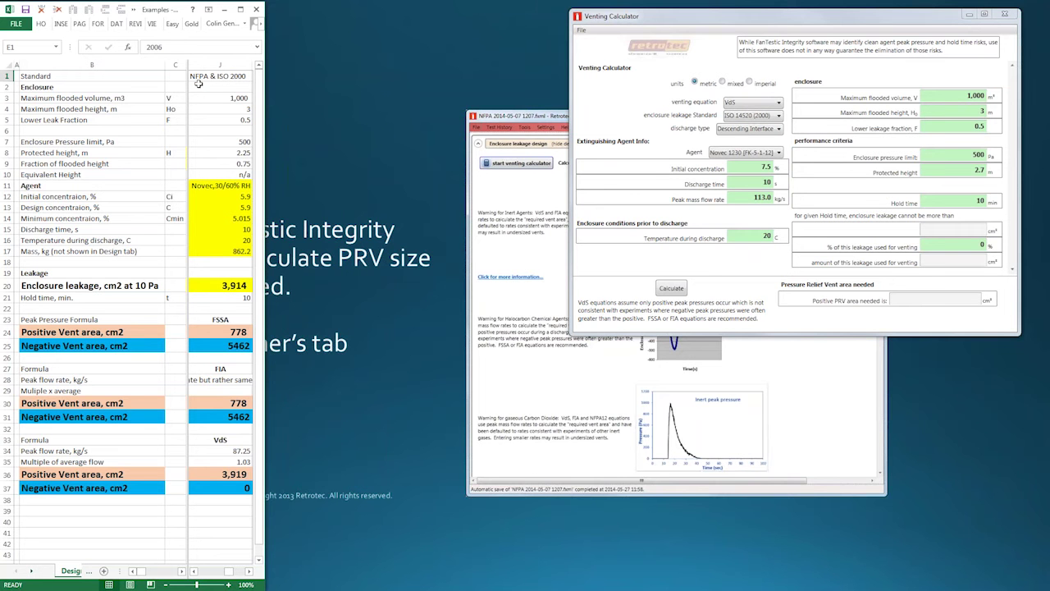
pyautogui.click(779, 104)
pyautogui.click(759, 122)
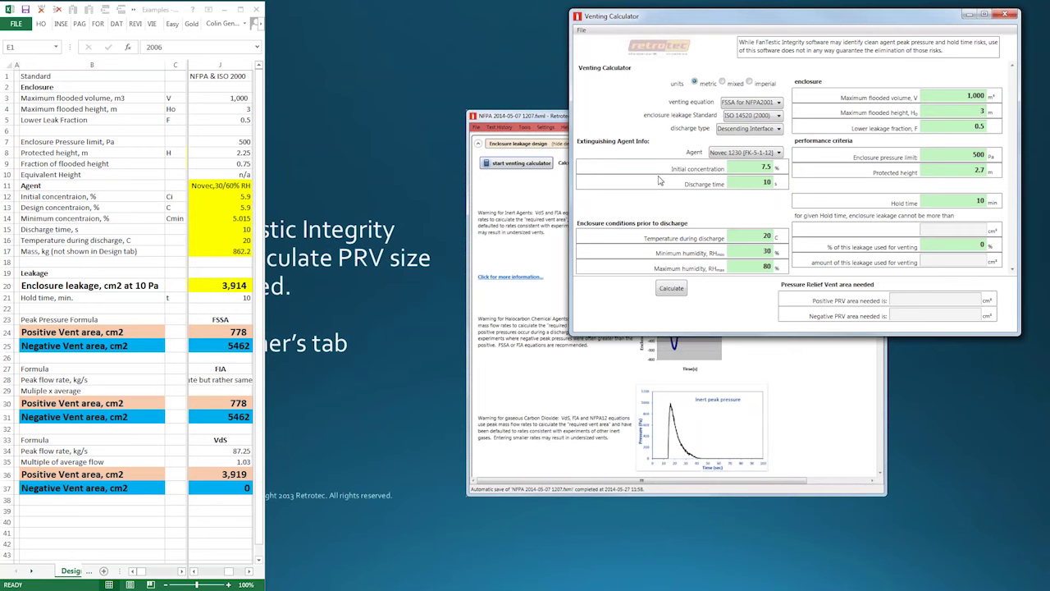
# Step: Set the initial concentration to 5.9% and the maximum humidity to 60%
pyautogui.doubleClick(758, 167)
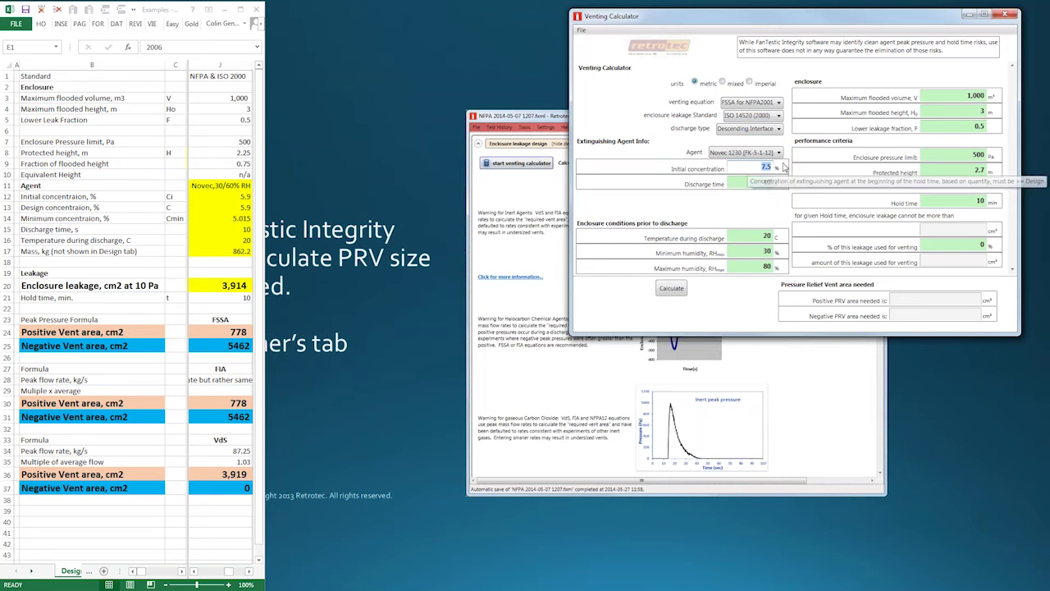
pyautogui.write('5.')
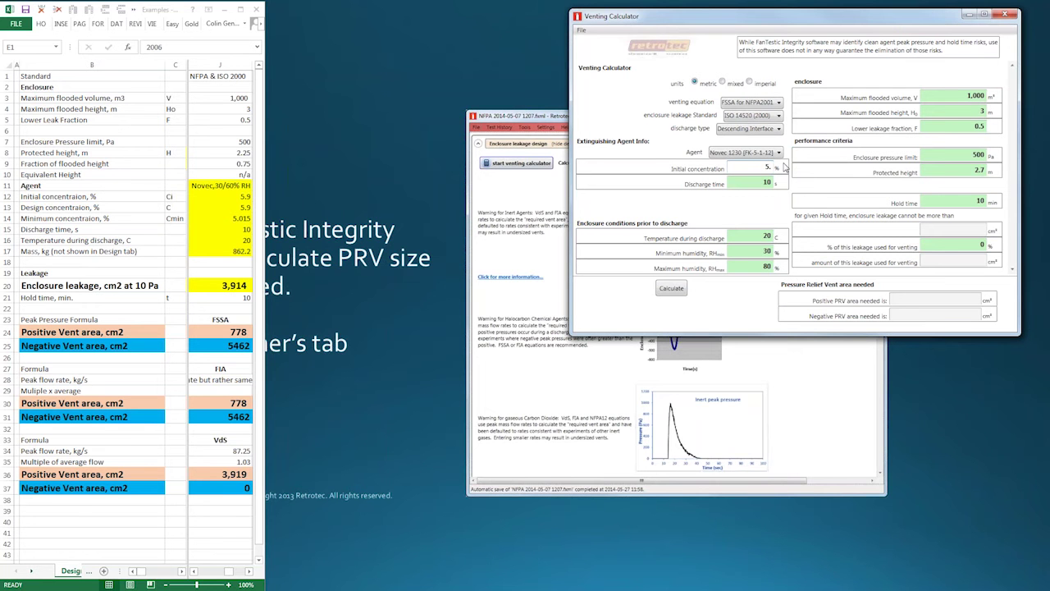
pyautogui.write('9')
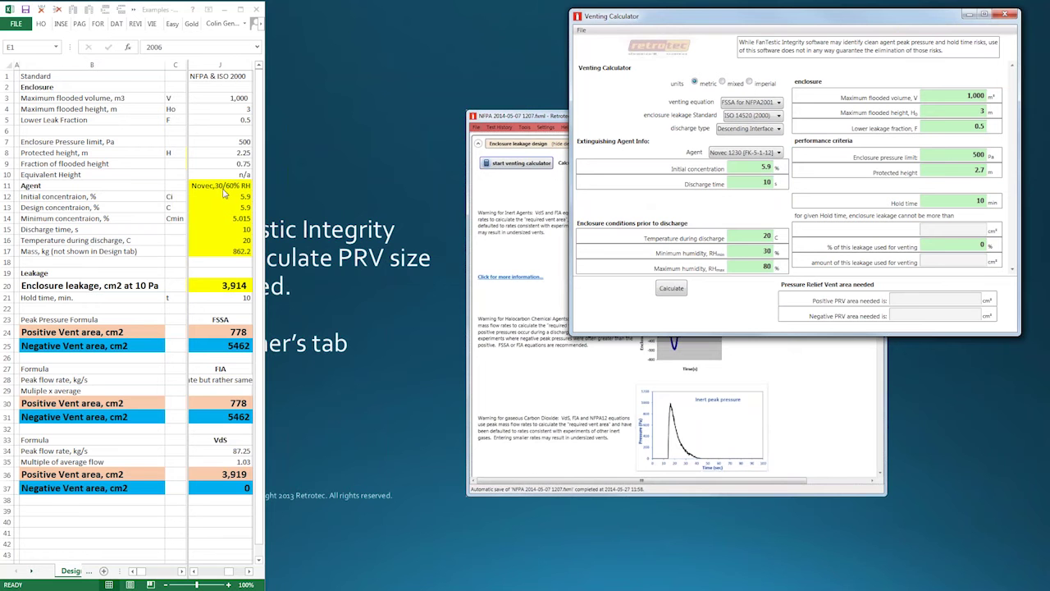
pyautogui.doubleClick(742, 269)
pyautogui.write('60')
pyautogui.press('Tab')
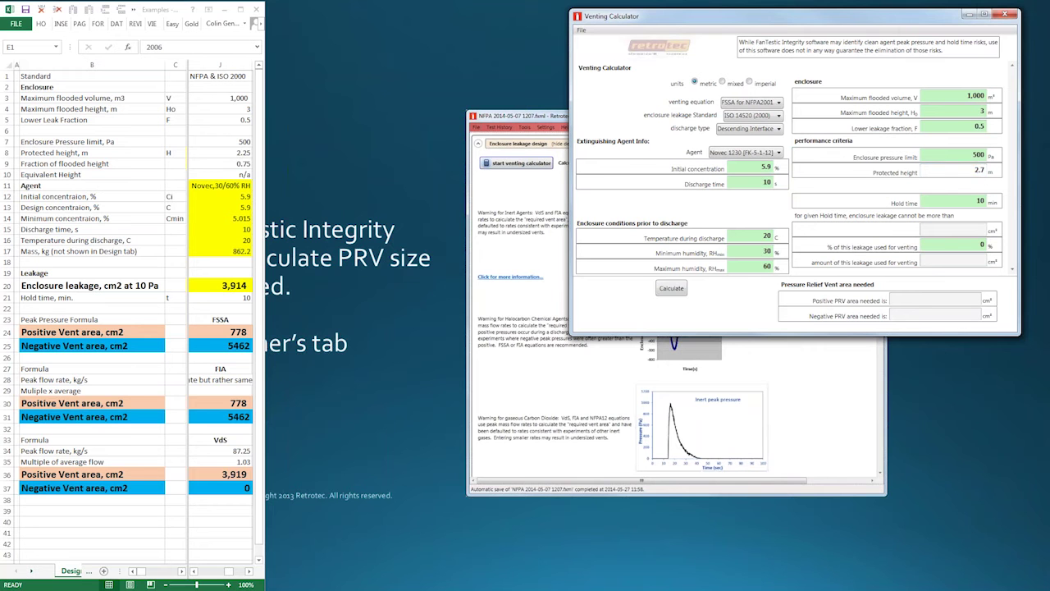
# Step: Set the protected height to 2.25 m and the leakage used for venting to 100%, and calculate the positive and negative vent areas
pyautogui.doubleClick(979, 171)
pyautogui.write('2.25')
pyautogui.click(668, 290)
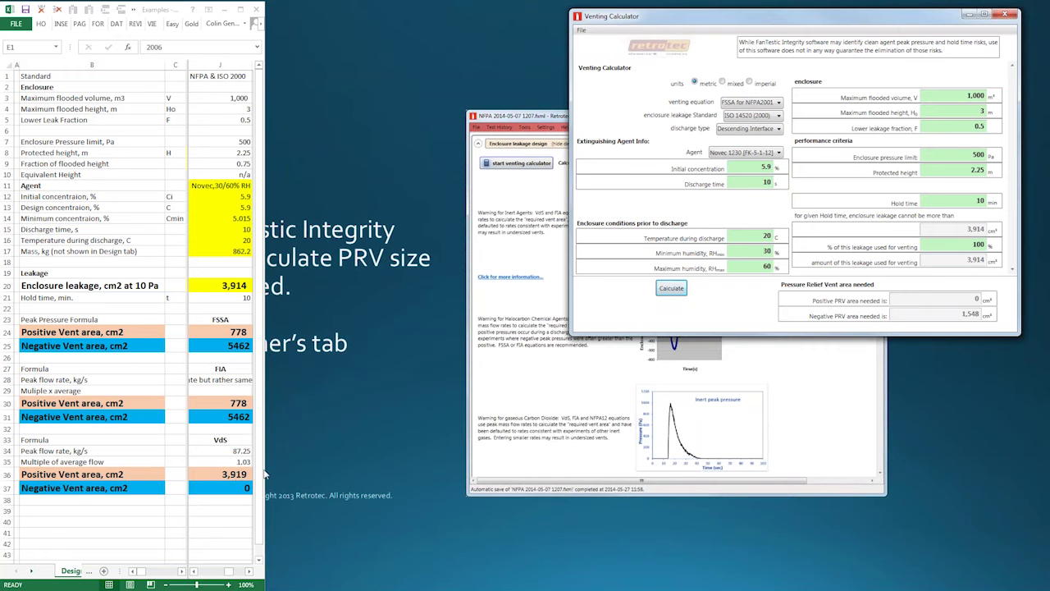
pyautogui.moveTo(264, 483); pyautogui.dragTo(326, 483)
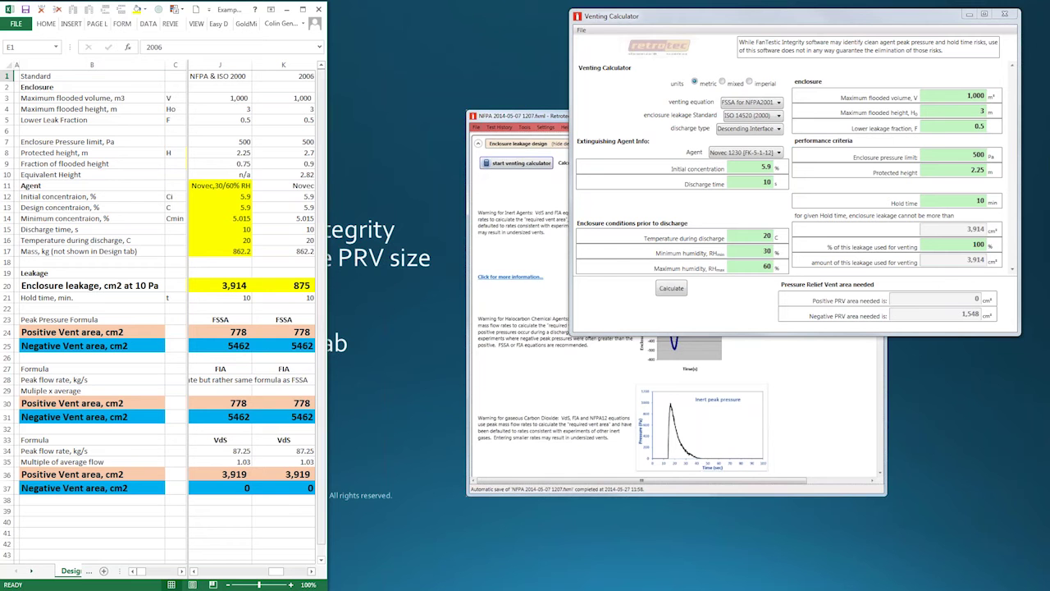
pyautogui.moveTo(326, 337); pyautogui.dragTo(263, 336)
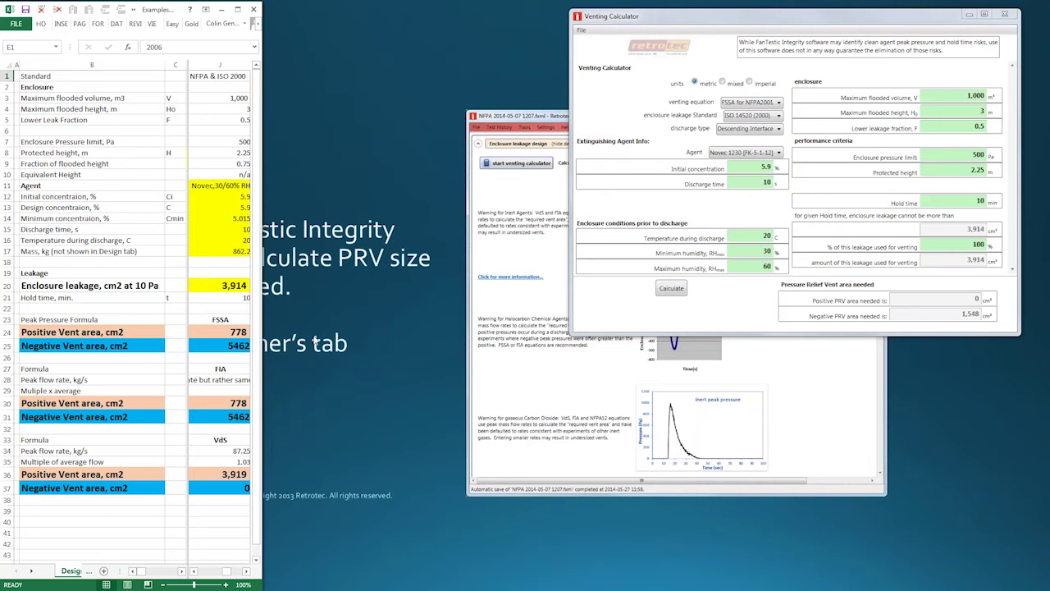
# Step: Switch to the Design w no Vent sheet, fit the window to its NFPA & ISO 2000 column, and select the FSSA positive pressure
pyautogui.click(33, 574)
pyautogui.click(71, 573)
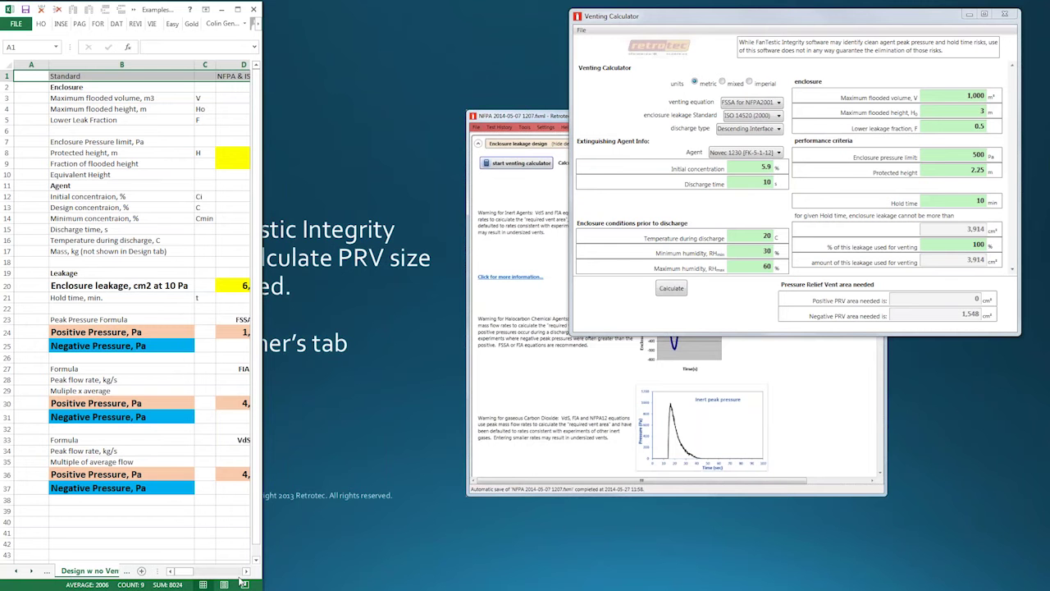
pyautogui.moveTo(260, 585); pyautogui.dragTo(301, 579)
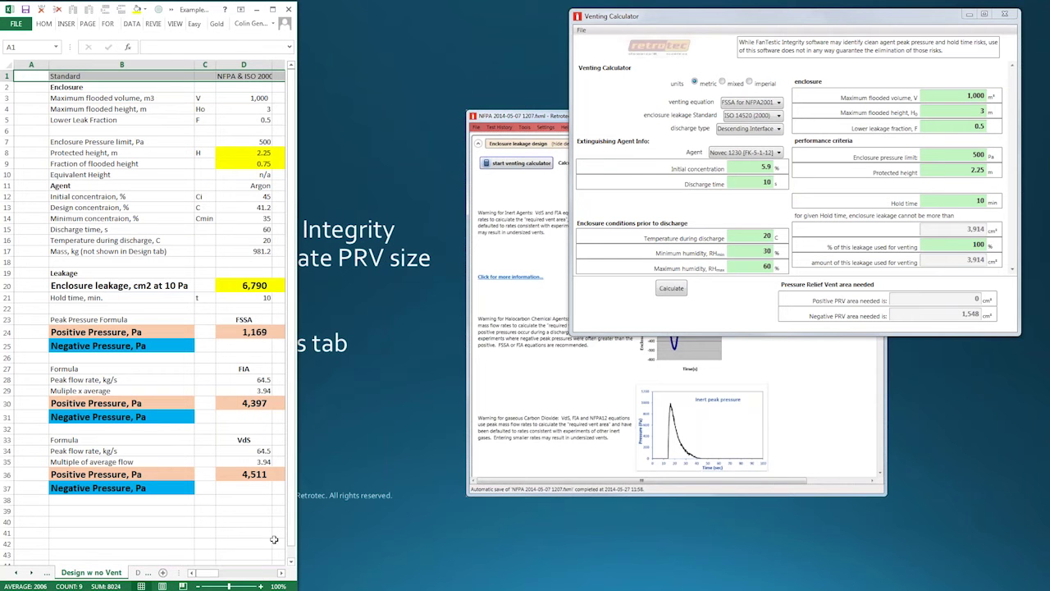
pyautogui.moveTo(297, 543)
pyautogui.mouseDown()
pyautogui.moveTo(404, 551)
pyautogui.moveTo(280, 546)
pyautogui.mouseUp()
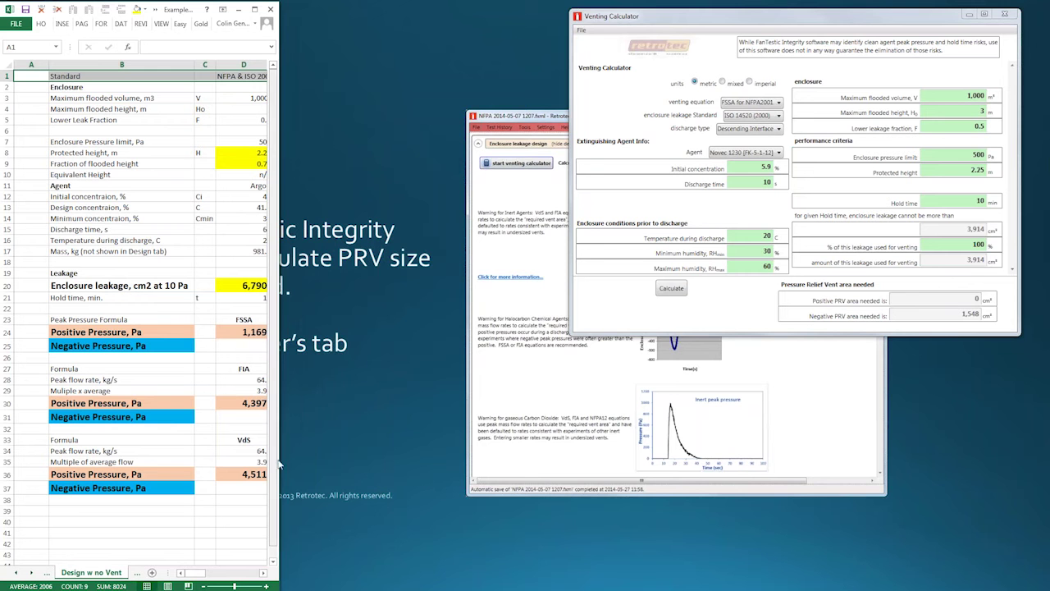
pyautogui.moveTo(280, 461); pyautogui.dragTo(301, 464)
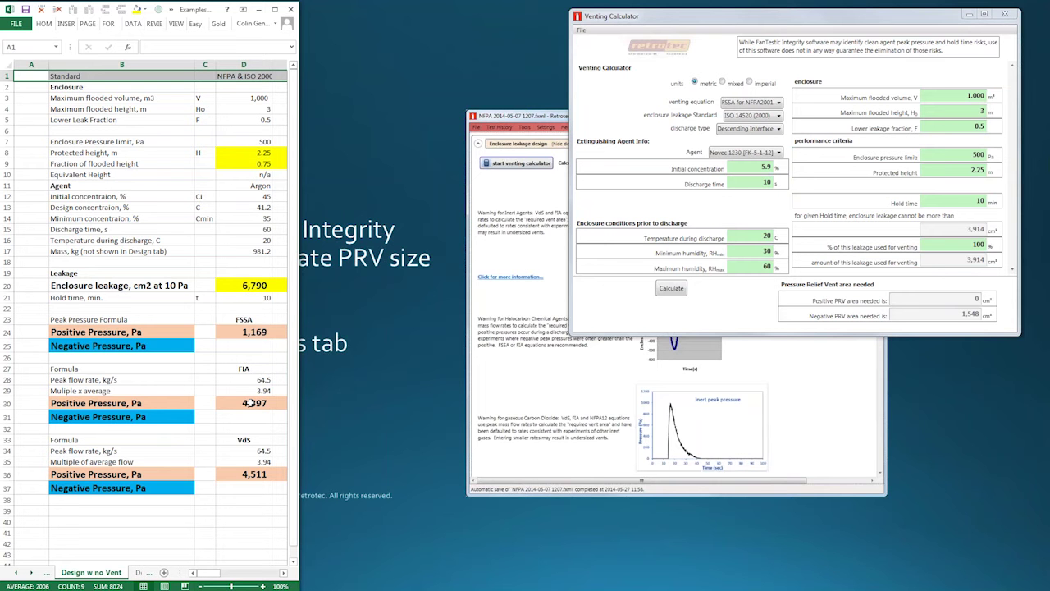
pyautogui.click(256, 331)
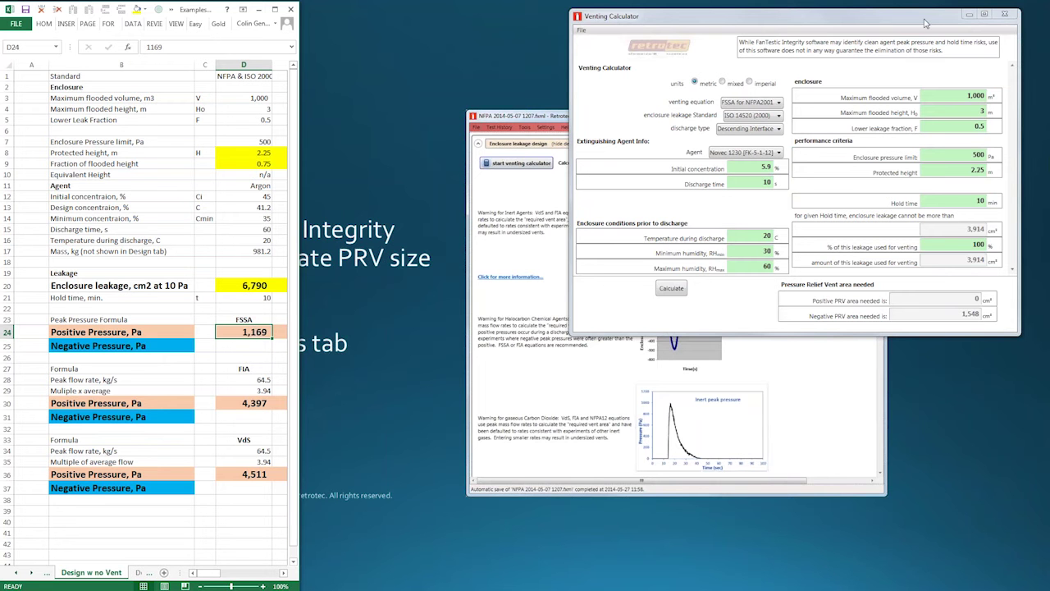
# Step: Put away the venting calculator and the spreadsheet, and advance the presentation to the Extended Discharge slide
pyautogui.click(1006, 15)
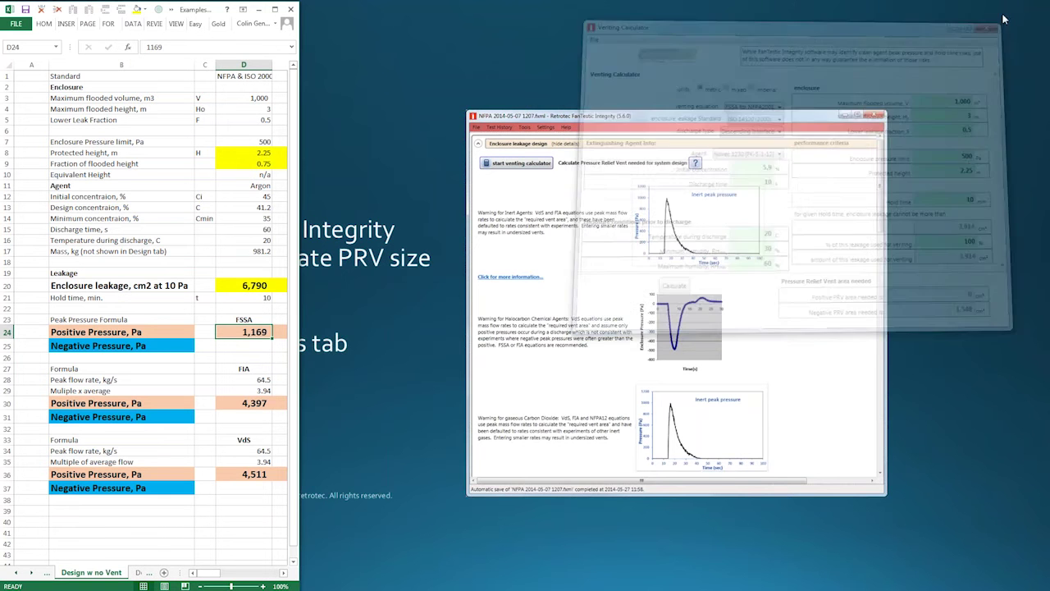
pyautogui.click(260, 10)
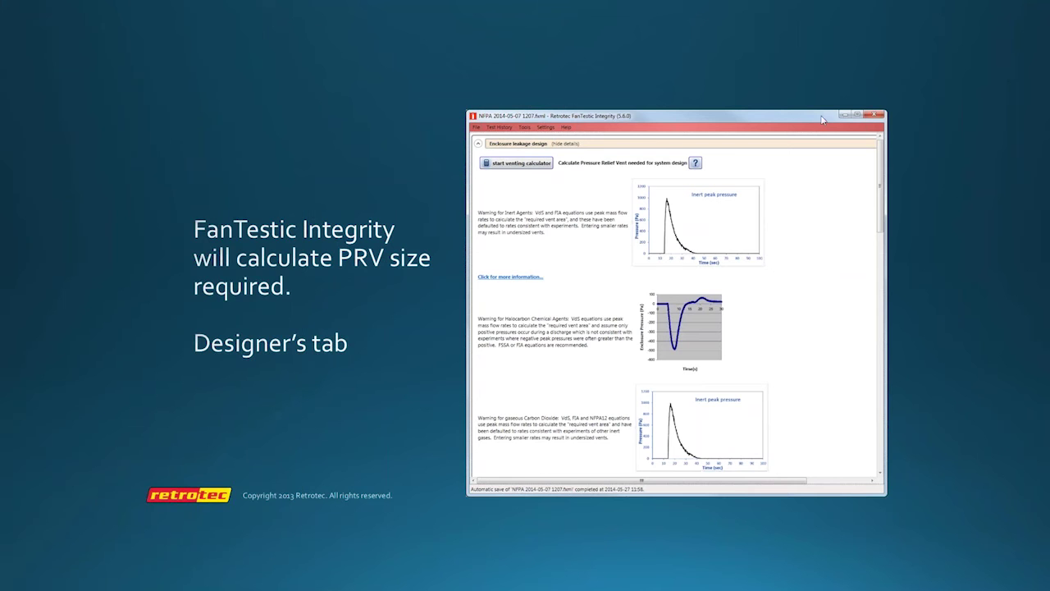
pyautogui.click(352, 393)
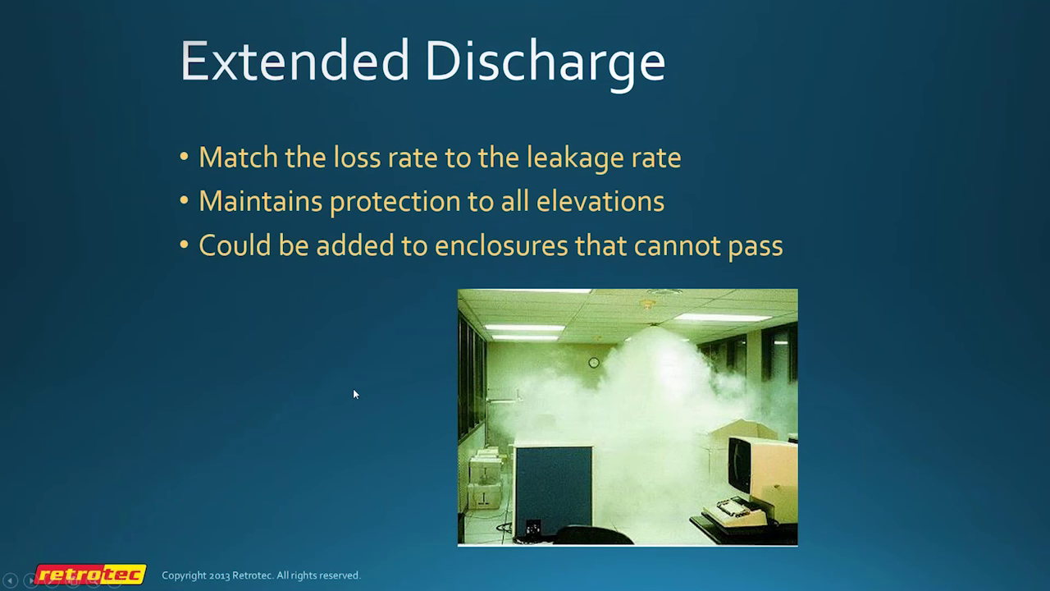
# Step: Switch to the FanTestic Integrity test file 1. ISO 2000 Argon Door Fan Test.fxml and maximize its window
pyautogui.click(31, 110)
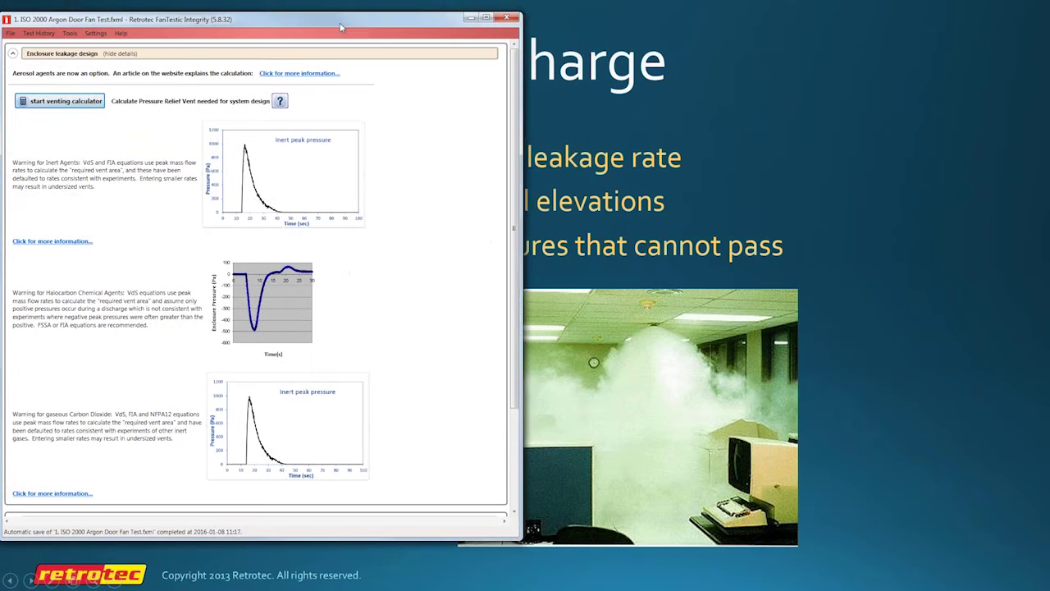
pyautogui.moveTo(341, 28); pyautogui.dragTo(345, 15)
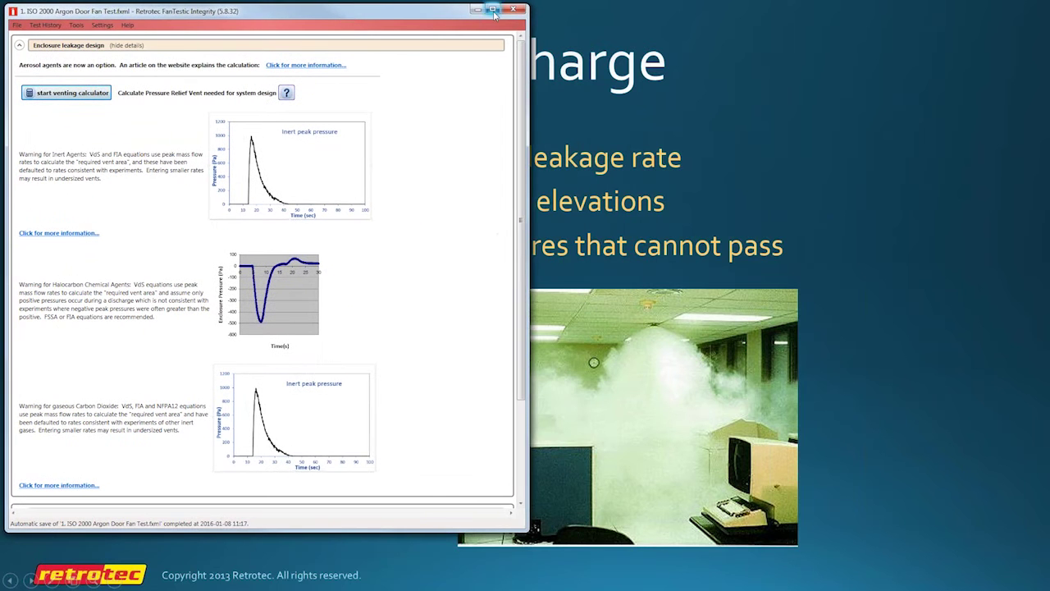
pyautogui.doubleClick(346, 15)
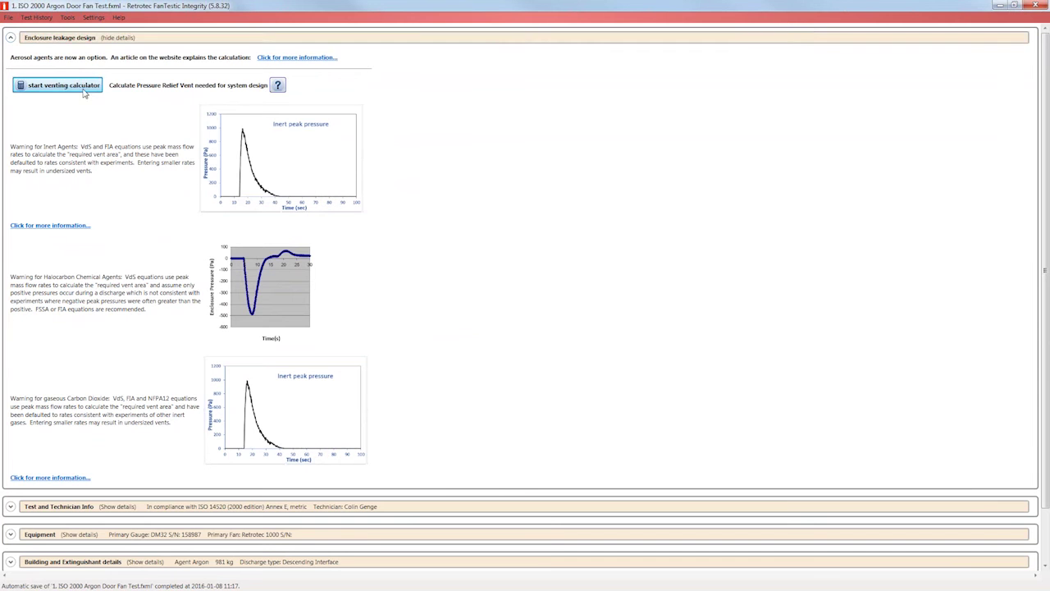
# Step: Collapse the Enclosure leakage design section and examine the details under Test and Technician Info and Equipment
pyautogui.click(10, 39)
pyautogui.click(9, 66)
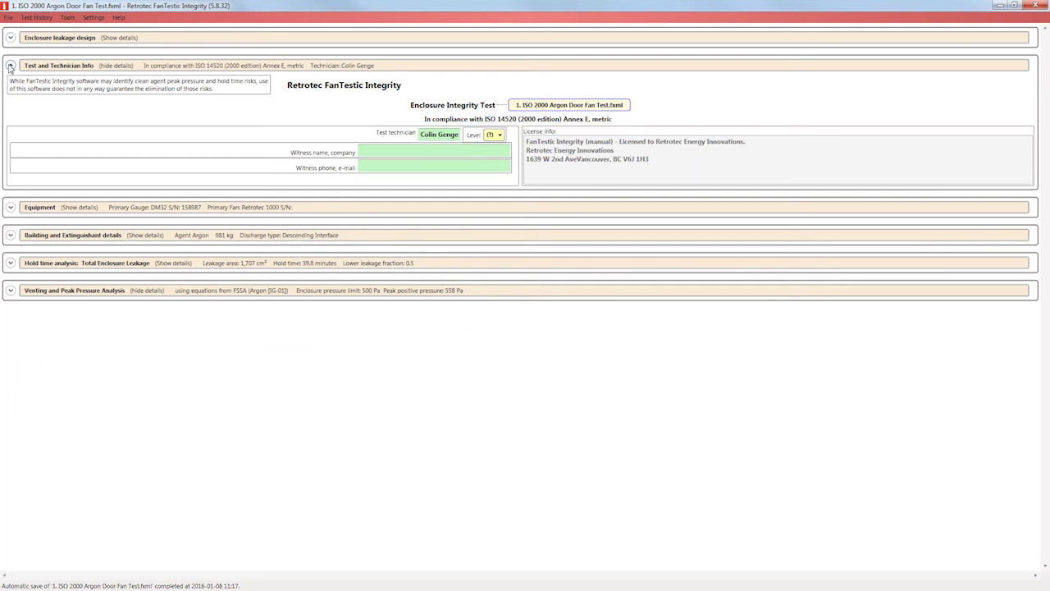
pyautogui.click(10, 66)
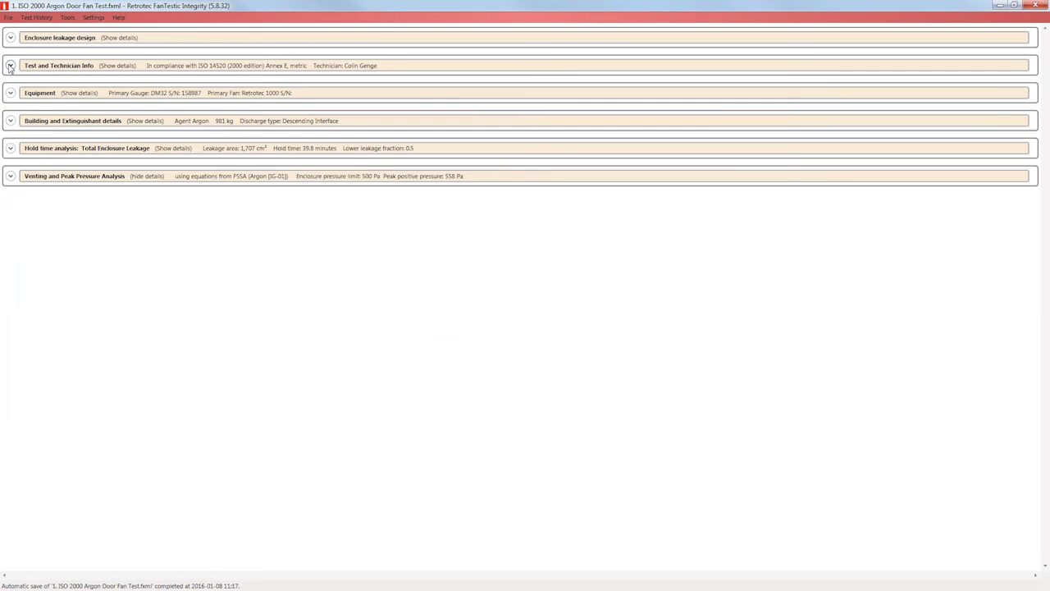
pyautogui.click(10, 93)
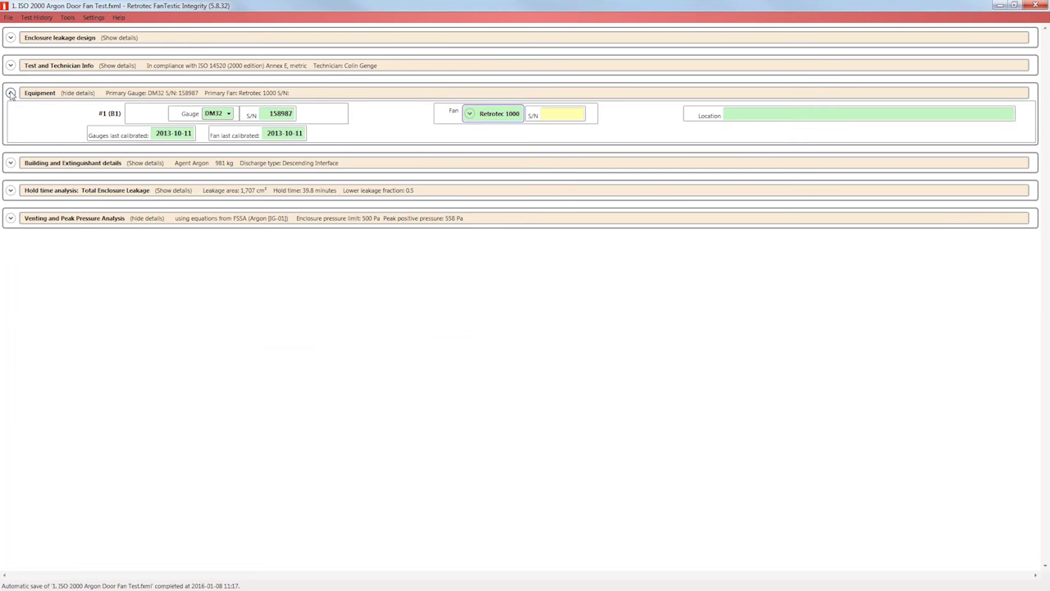
# Step: Collapse the Equipment section and examine the Building and Extinguishant details and the Total Enclosure Leakage hold time analysis
pyautogui.click(9, 92)
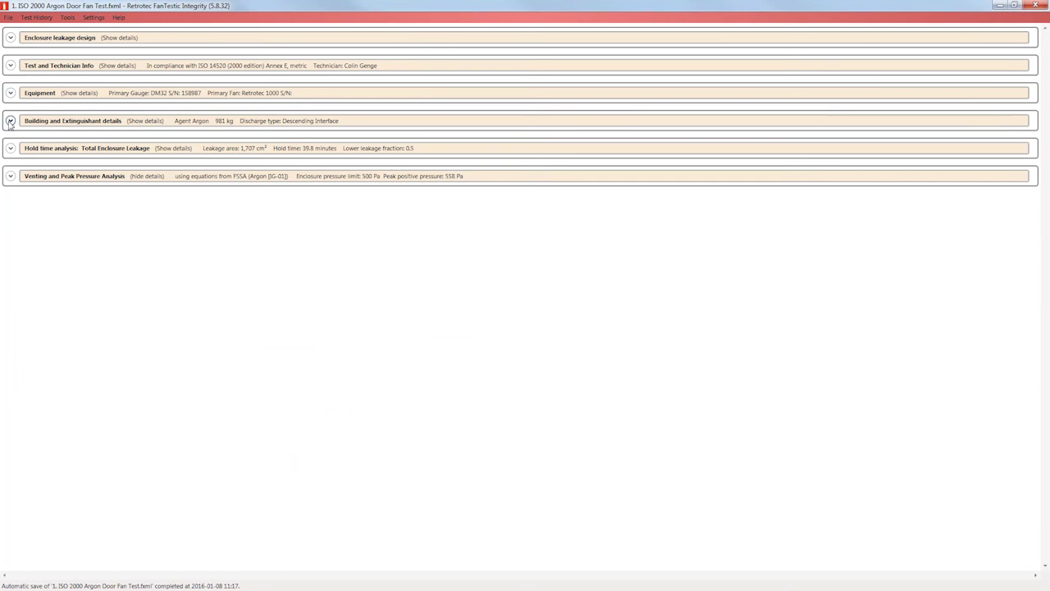
pyautogui.click(9, 121)
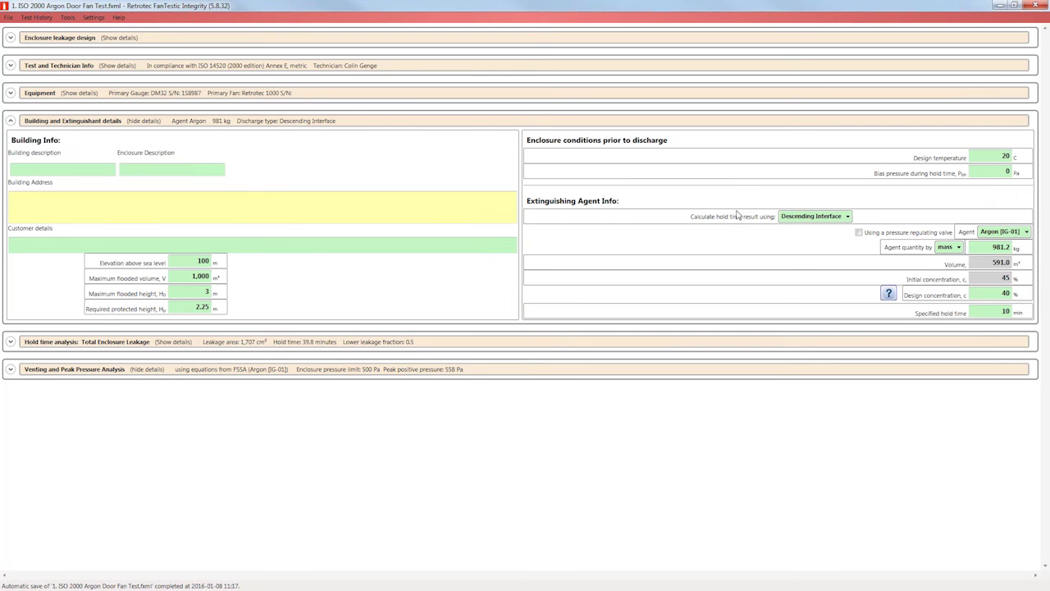
pyautogui.click(10, 120)
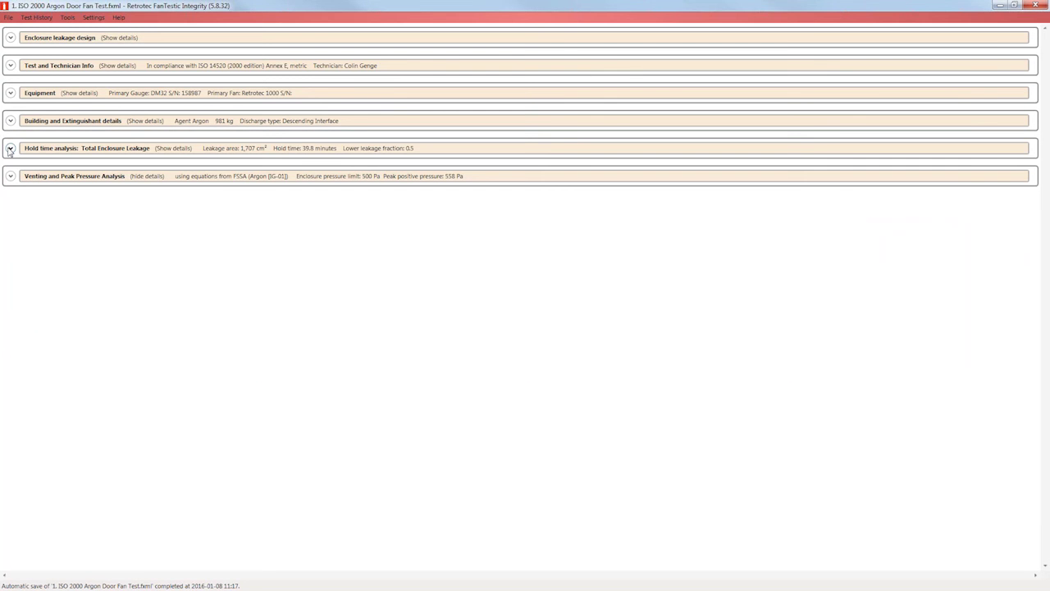
pyautogui.click(10, 149)
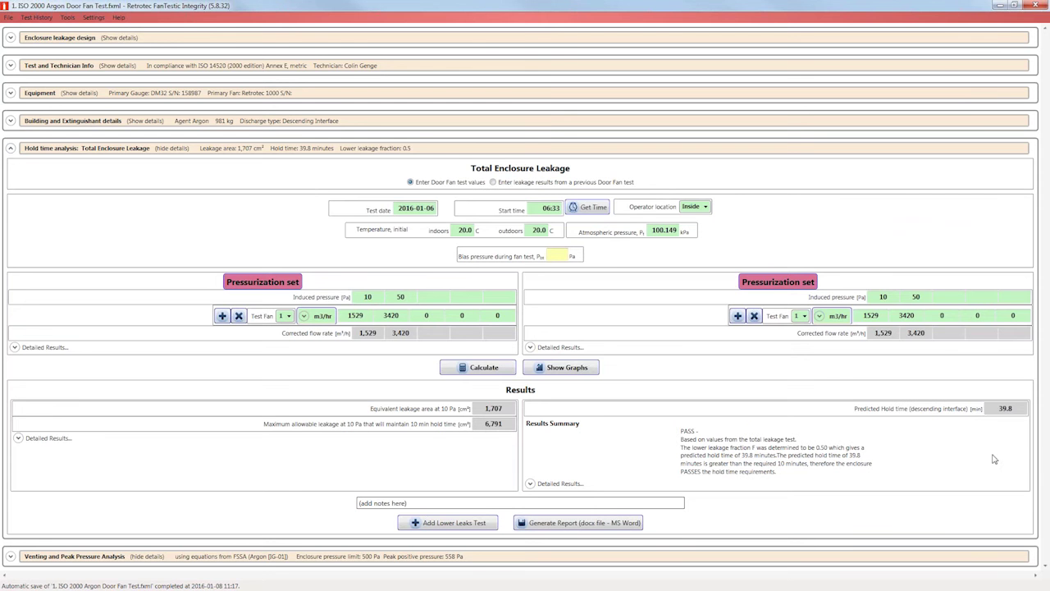
pyautogui.moveTo(1011, 413)
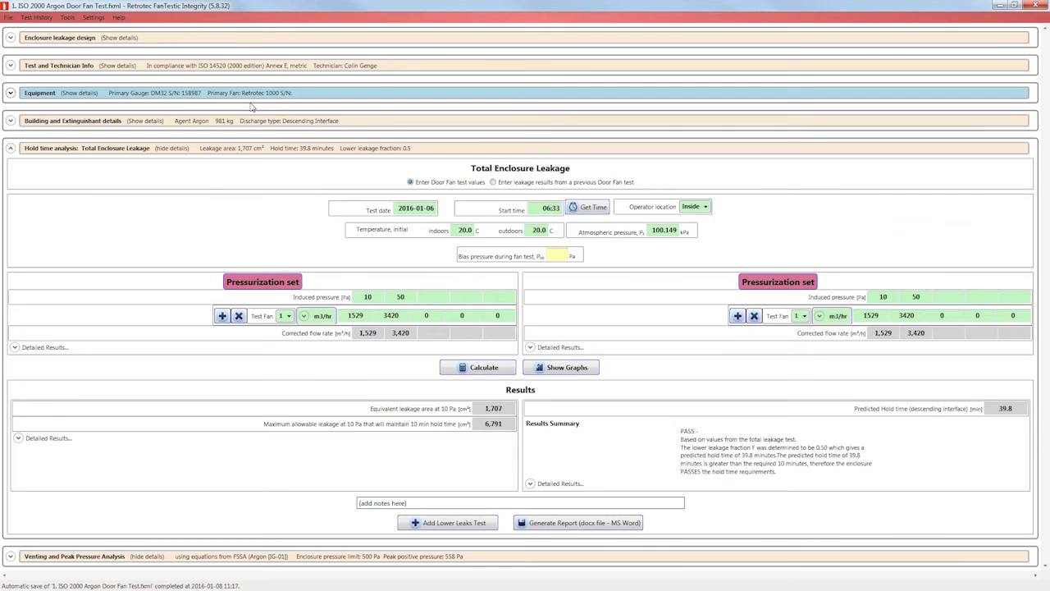
pyautogui.click(10, 149)
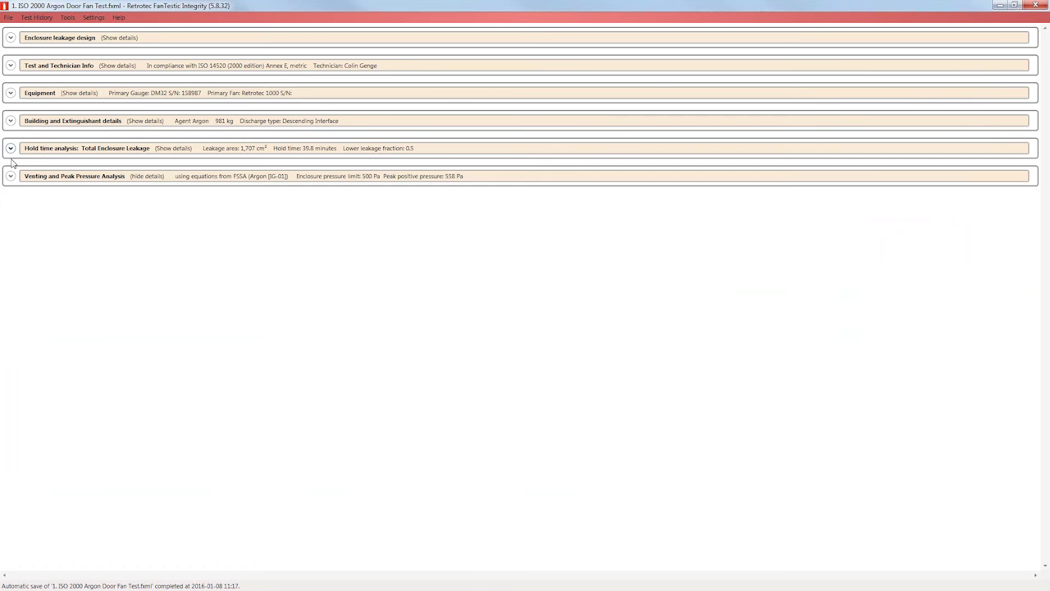
# Step: In Venting and Peak Pressure Analysis, compare the FIA equations with VdS and calculate the positive peak dataset using VdS
pyautogui.click(10, 176)
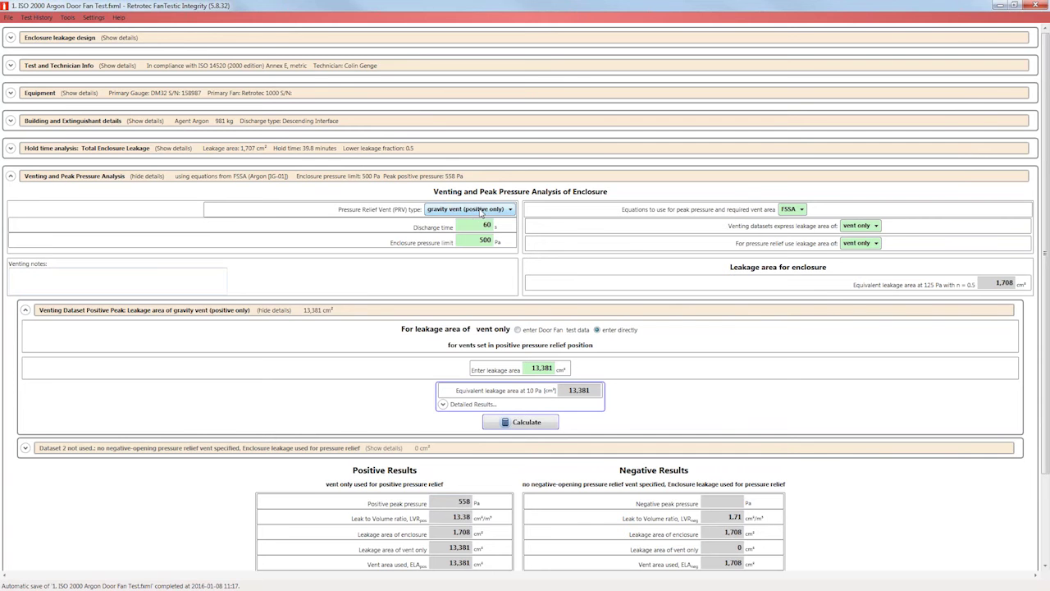
pyautogui.click(798, 210)
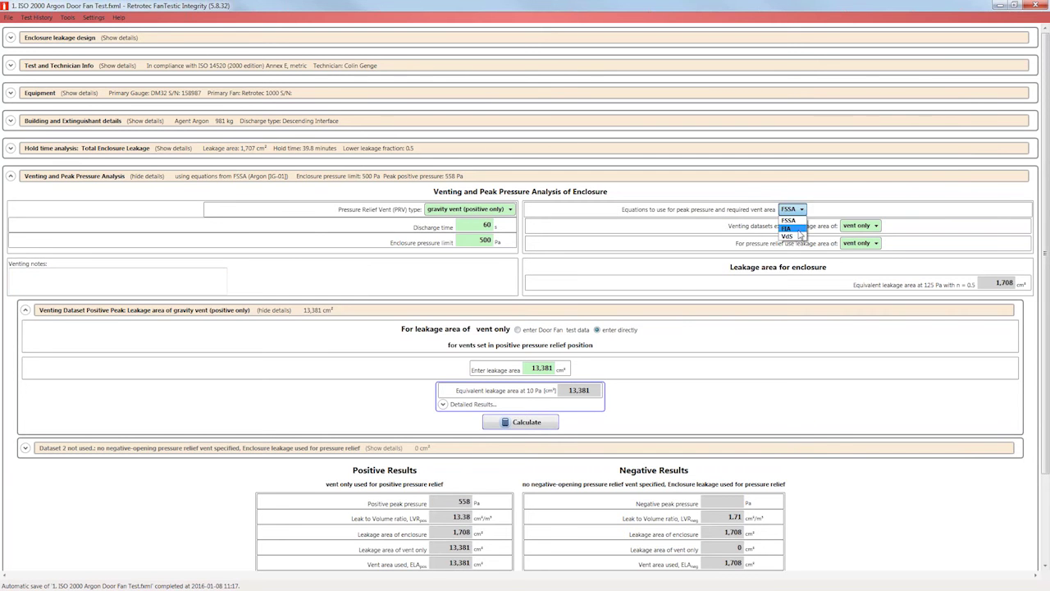
pyautogui.click(788, 228)
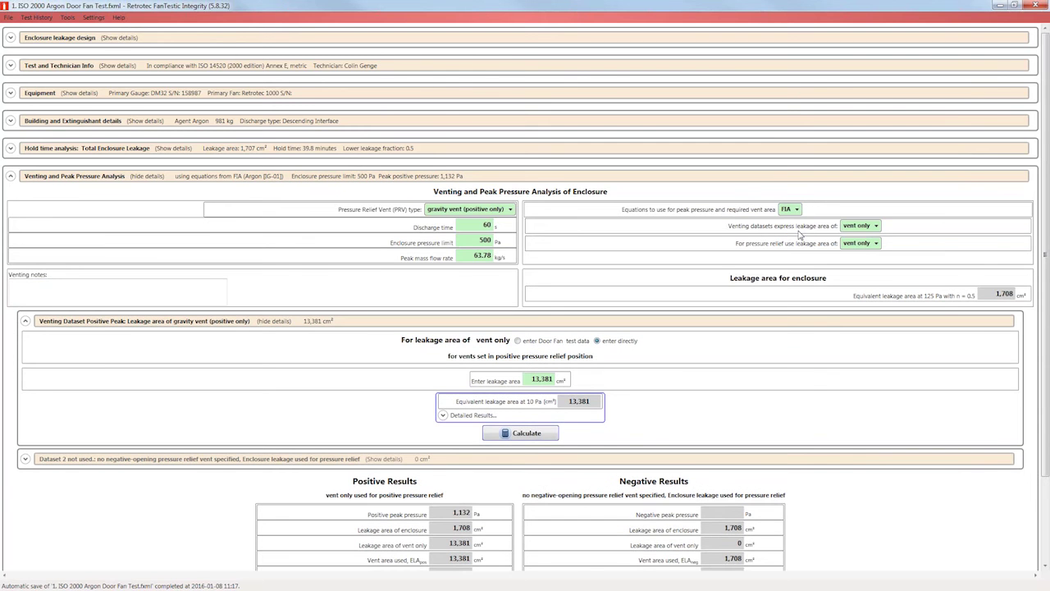
pyautogui.click(796, 210)
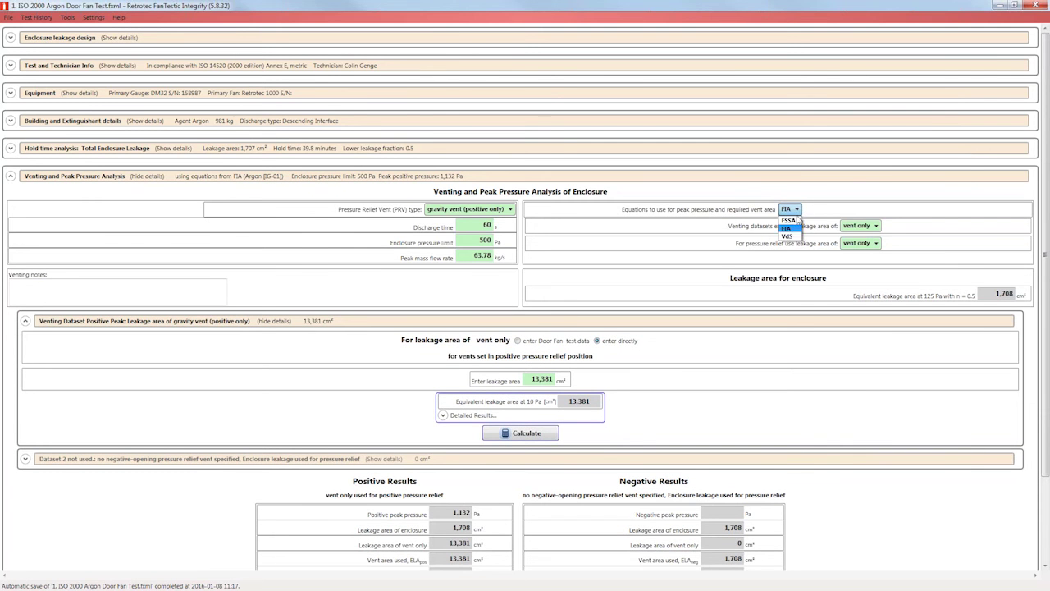
pyautogui.click(790, 235)
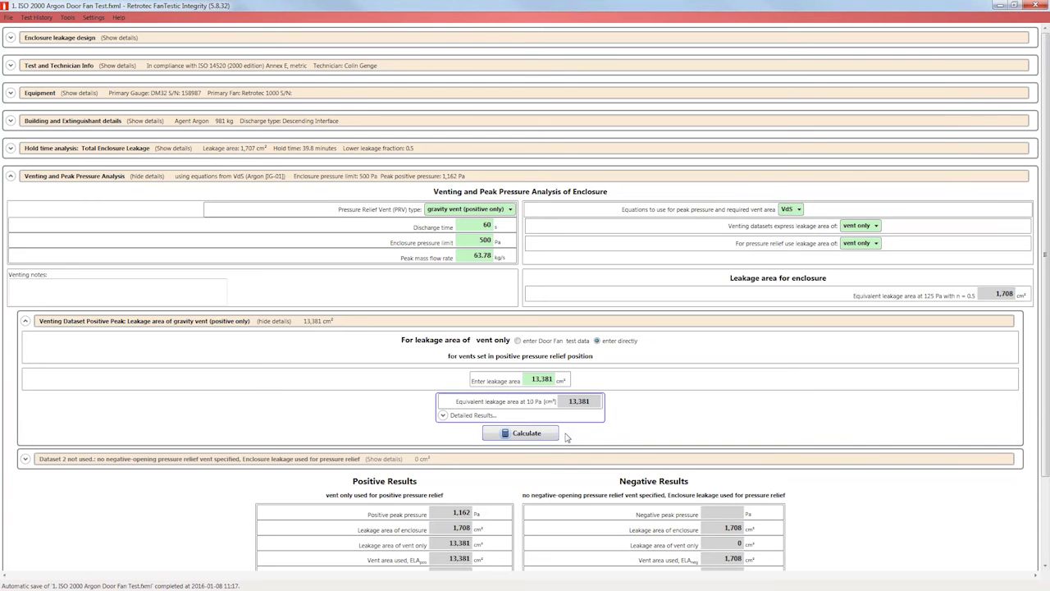
pyautogui.click(516, 432)
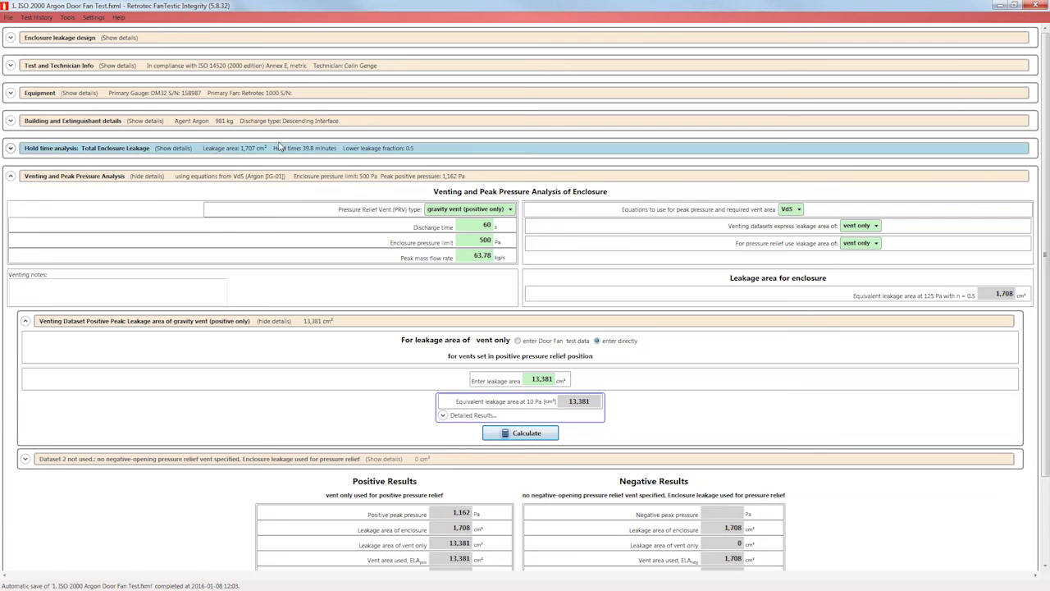
# Step: Open the test file 3. ISO 2000 Novec Door Fan Test from the Tests folder
pyautogui.click(10, 18)
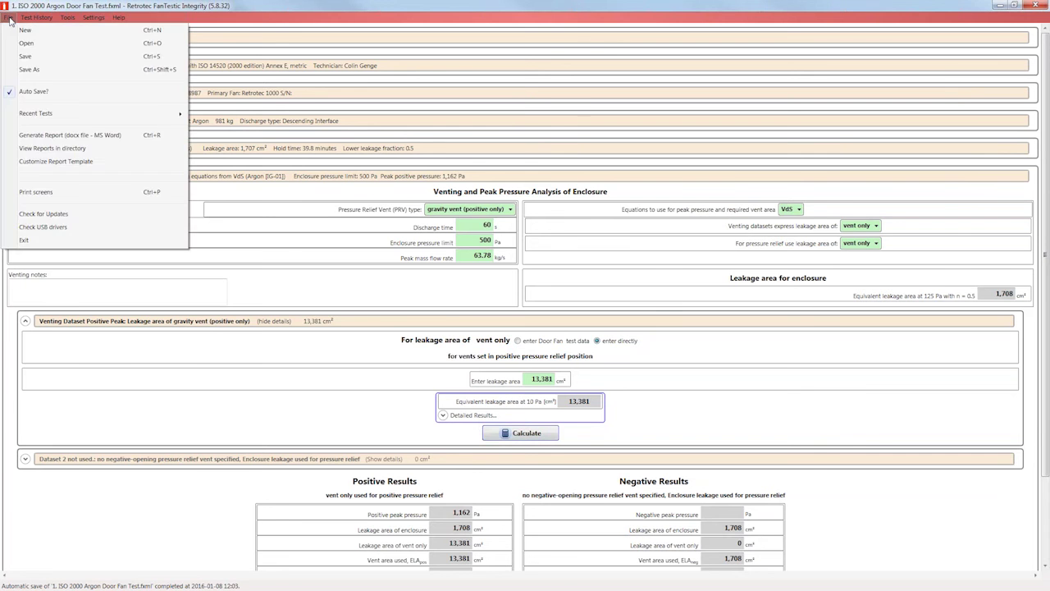
pyautogui.click(10, 20)
pyautogui.click(8, 21)
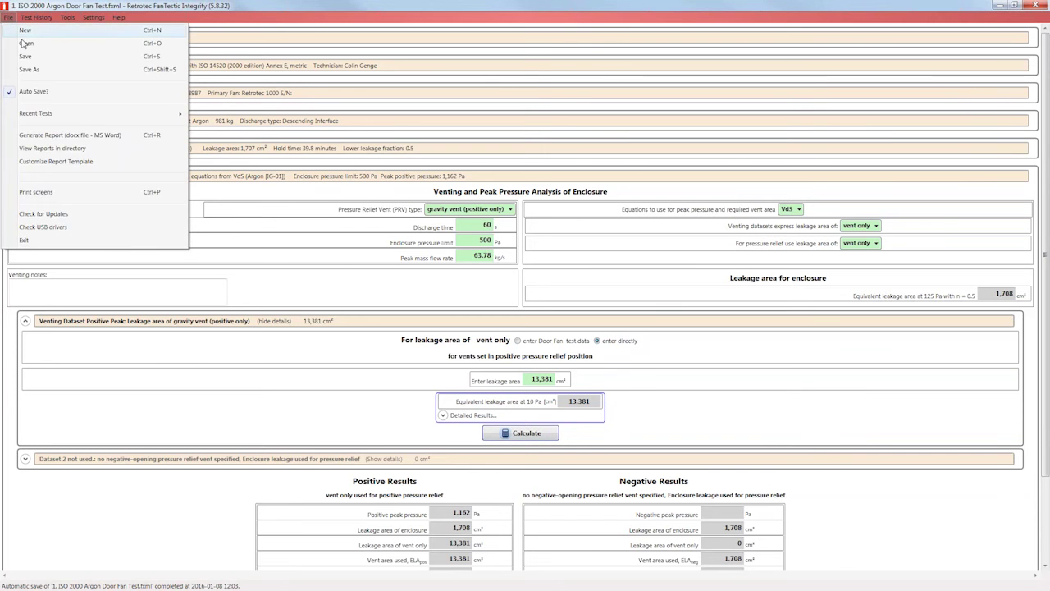
pyautogui.press('Escape')
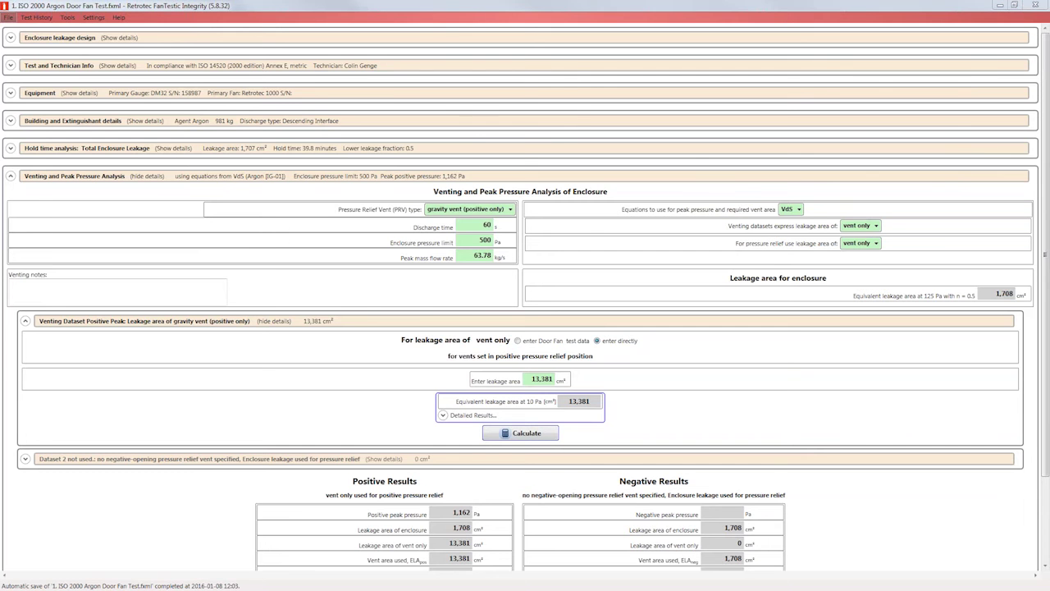
pyautogui.hotkey('ctrl', 'o')
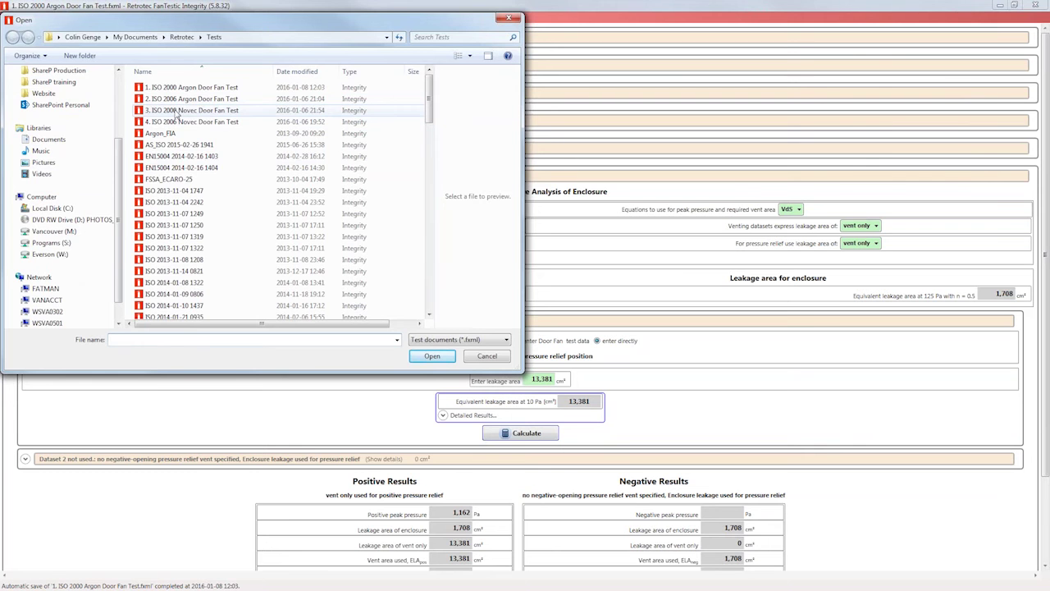
pyautogui.click(175, 113)
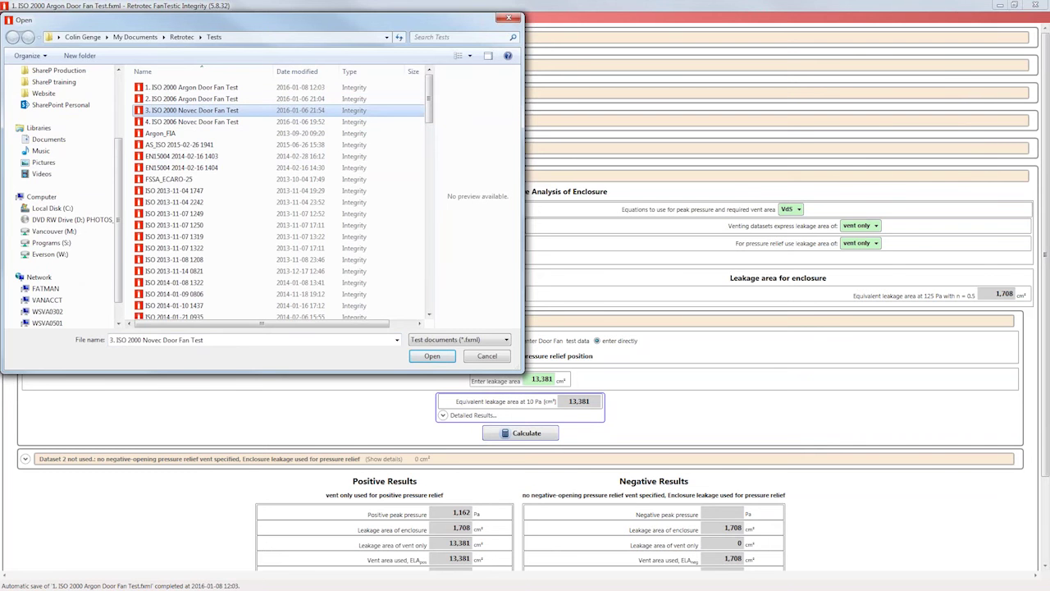
pyautogui.click(433, 357)
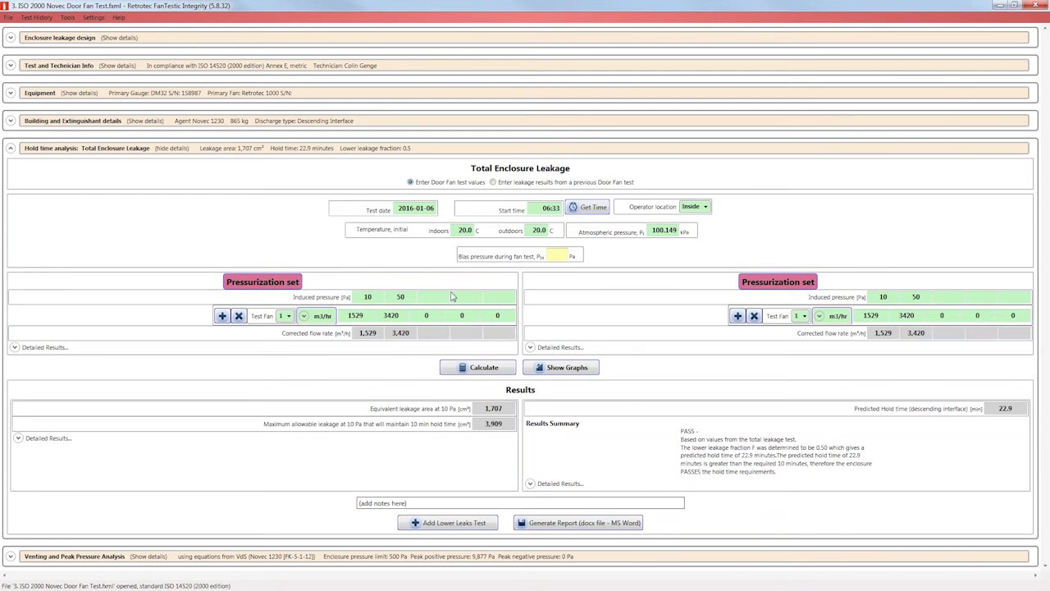
# Step: Check the predicted hold time, collapse the hold time analysis, and set the Venting and Peak Pressure Analysis equations to FSSA
pyautogui.moveTo(1006, 411)
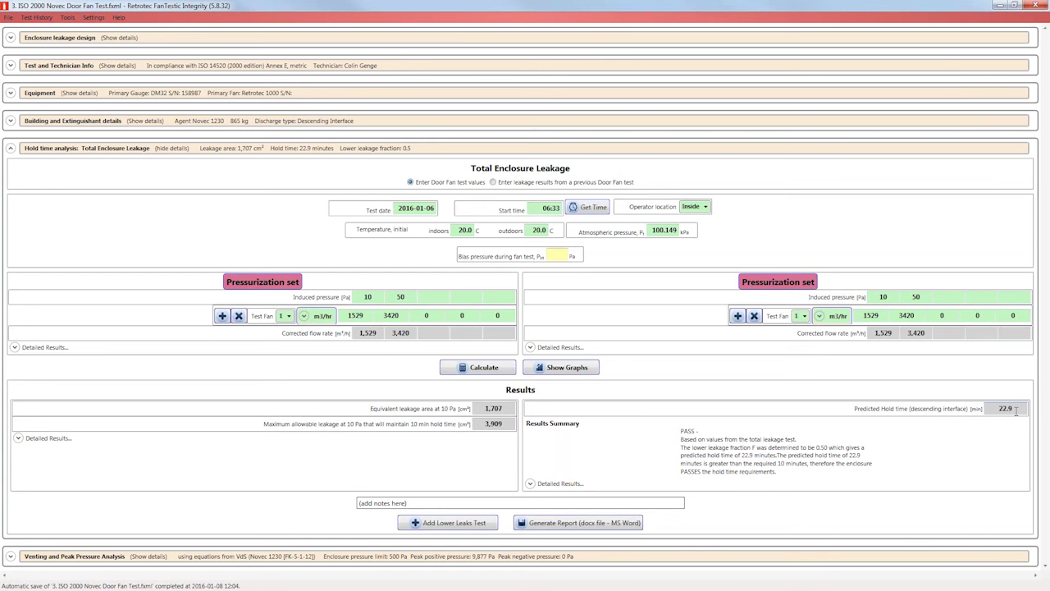
pyautogui.click(10, 149)
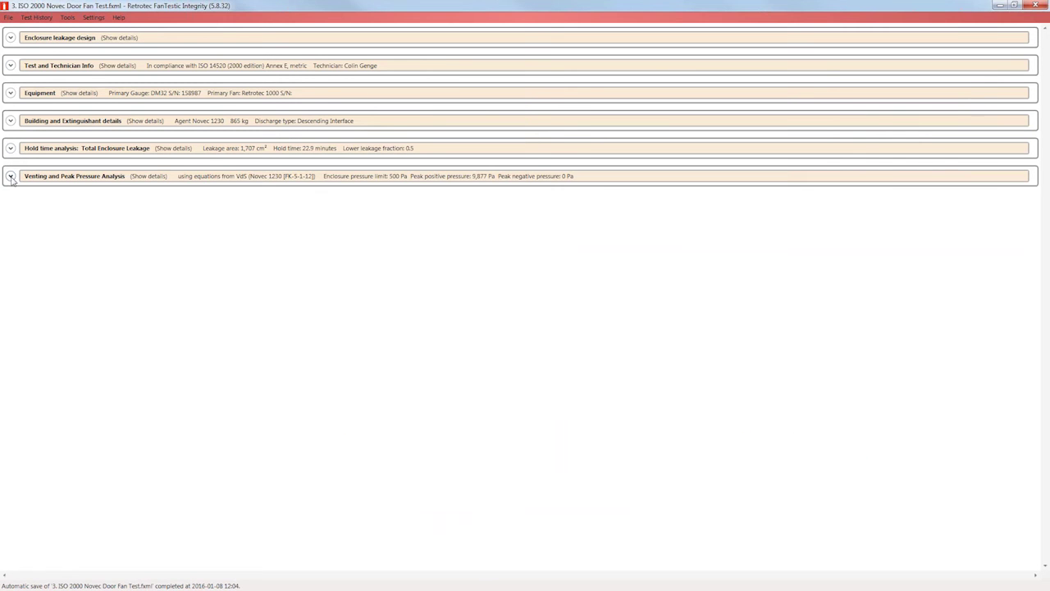
pyautogui.click(11, 175)
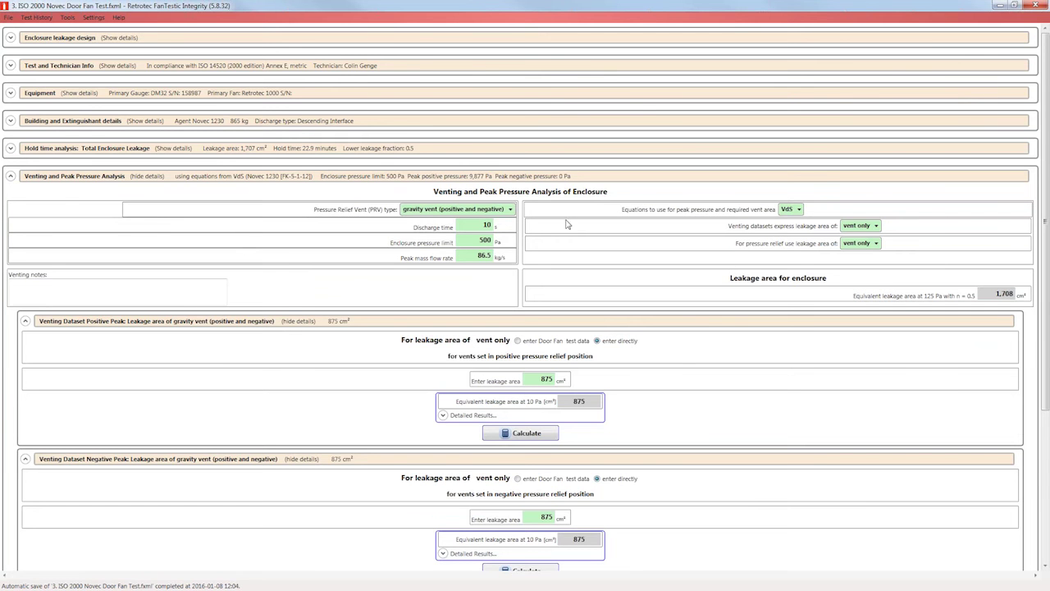
pyautogui.click(797, 211)
pyautogui.click(790, 223)
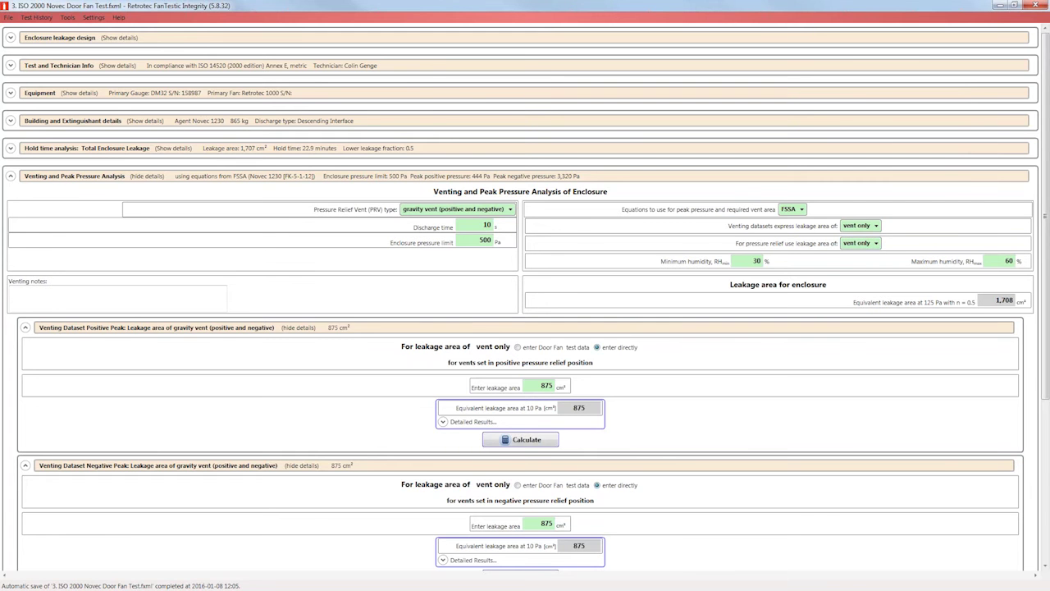
# Step: Calculate the positive and negative peak venting datasets for the gravity vent
pyautogui.click(531, 389)
pyautogui.click(526, 440)
pyautogui.scroll(-1, 668, 506)
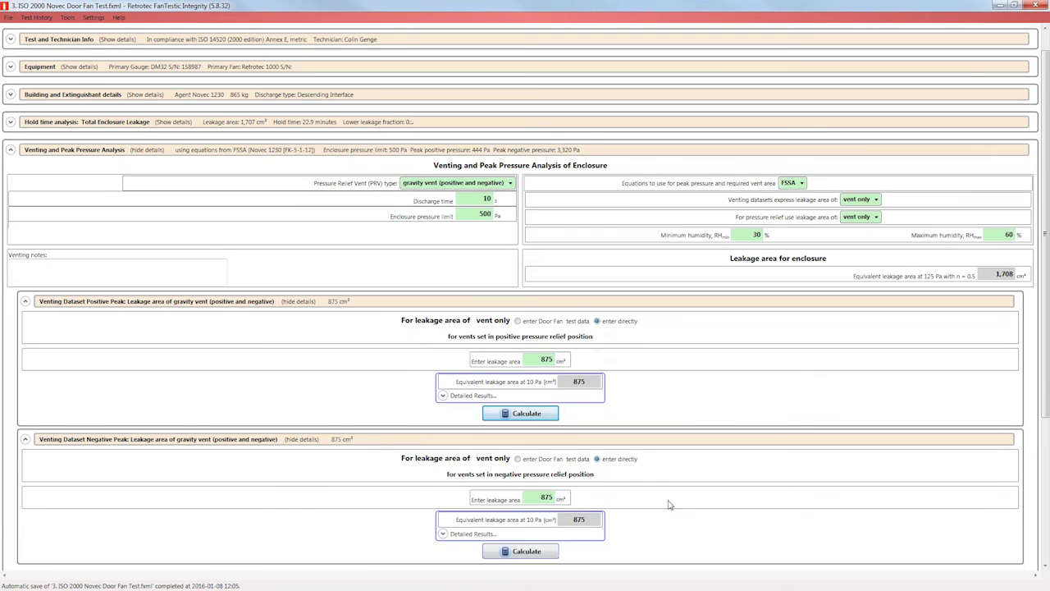
pyautogui.click(543, 551)
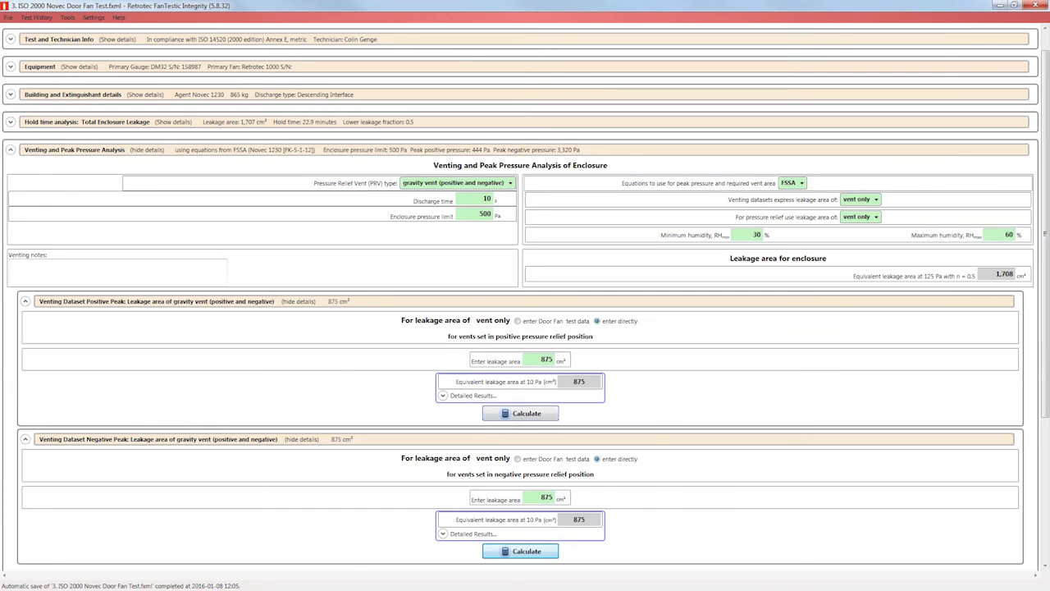
# Step: Collapse both venting datasets to review the positive and negative results, close the analysis section, and return to the Extended Discharge slide
pyautogui.click(25, 302)
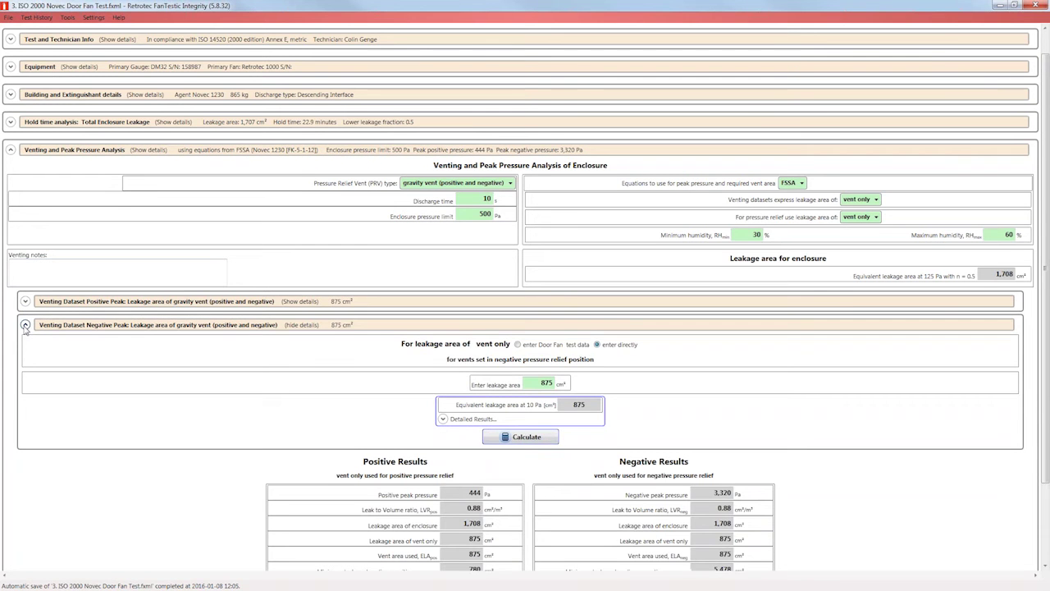
pyautogui.click(25, 324)
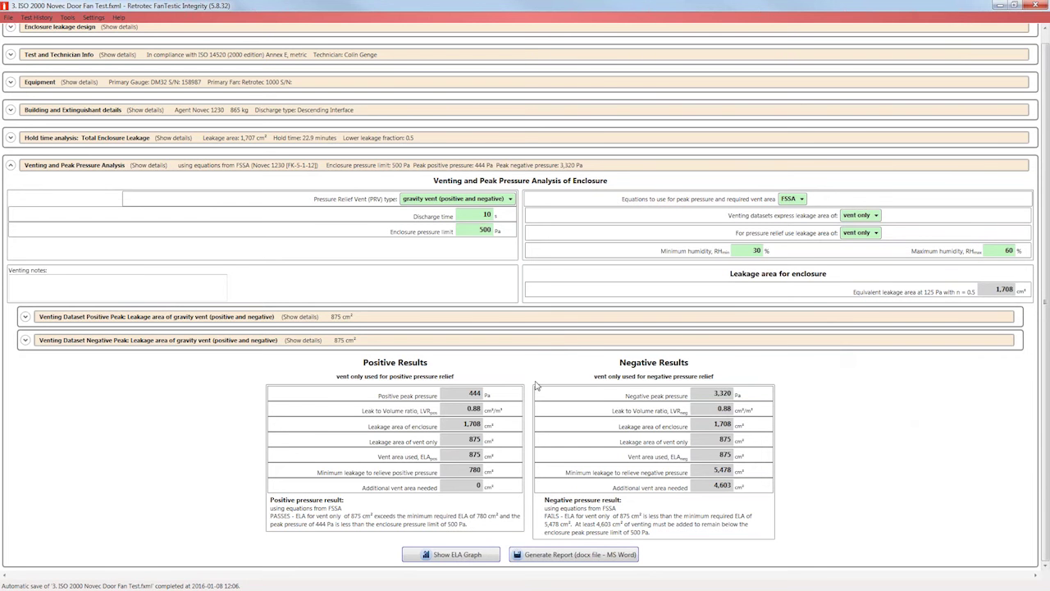
pyautogui.click(11, 166)
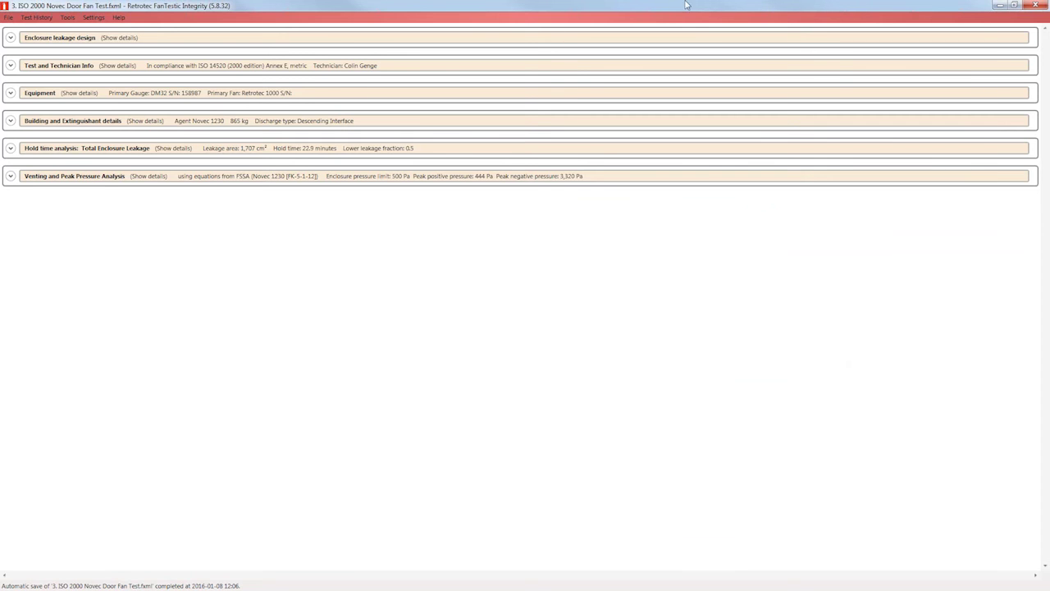
pyautogui.click(999, 7)
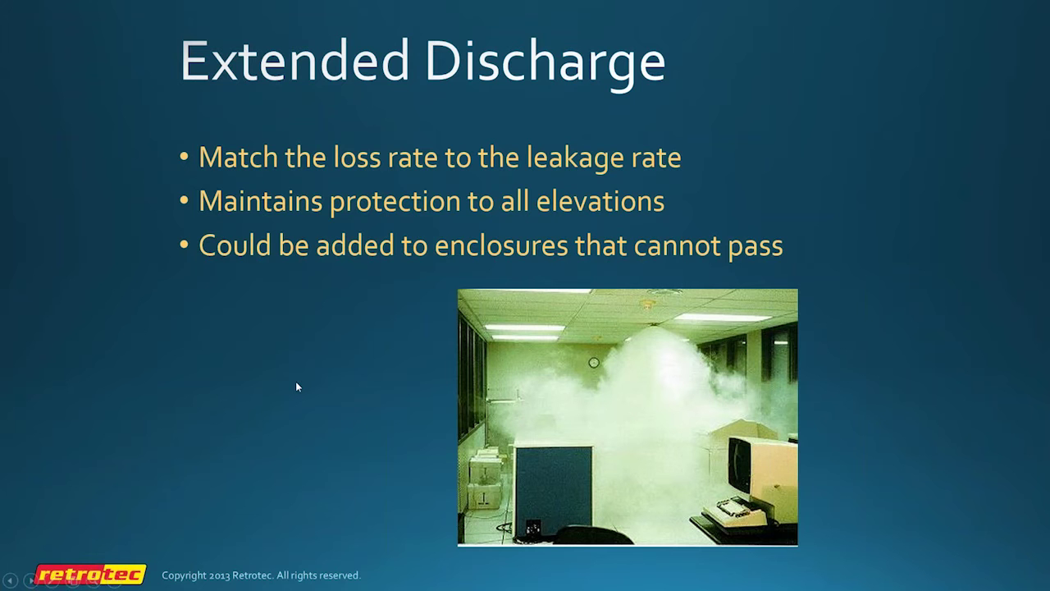